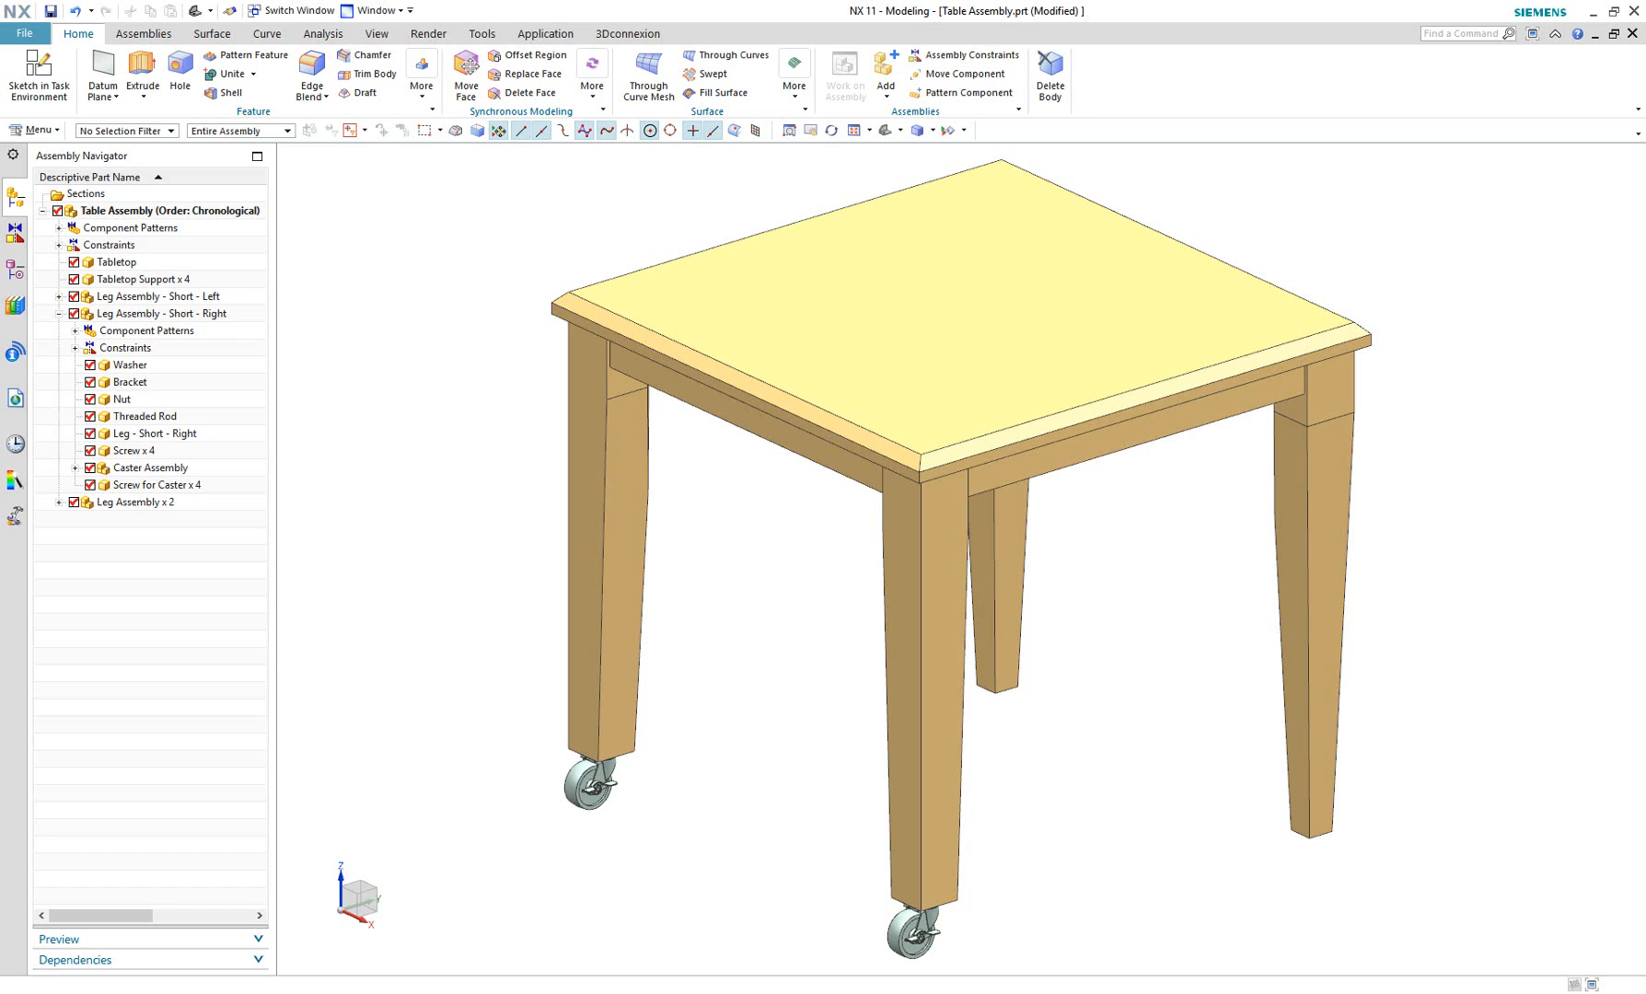
Make the Caster Assembly under Leg Assembly - Short - Right the displayed part.
{"action": "left_click", "coordinate": [249, 212]}
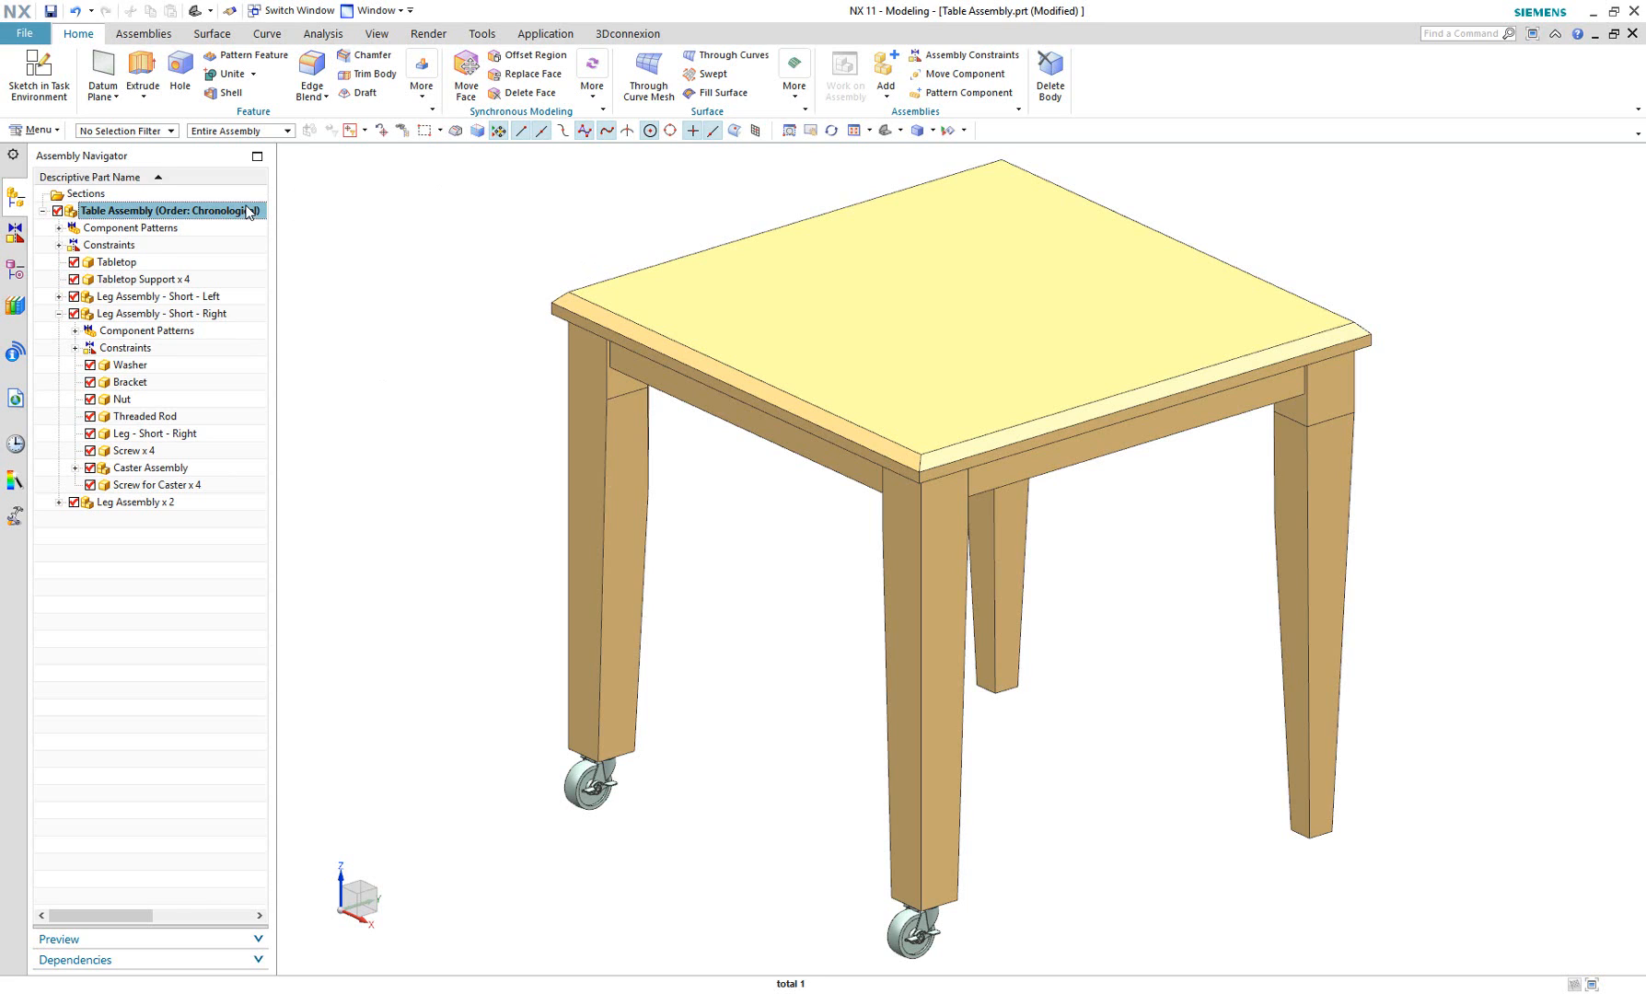
{"action": "left_click", "coordinate": [186, 471]}
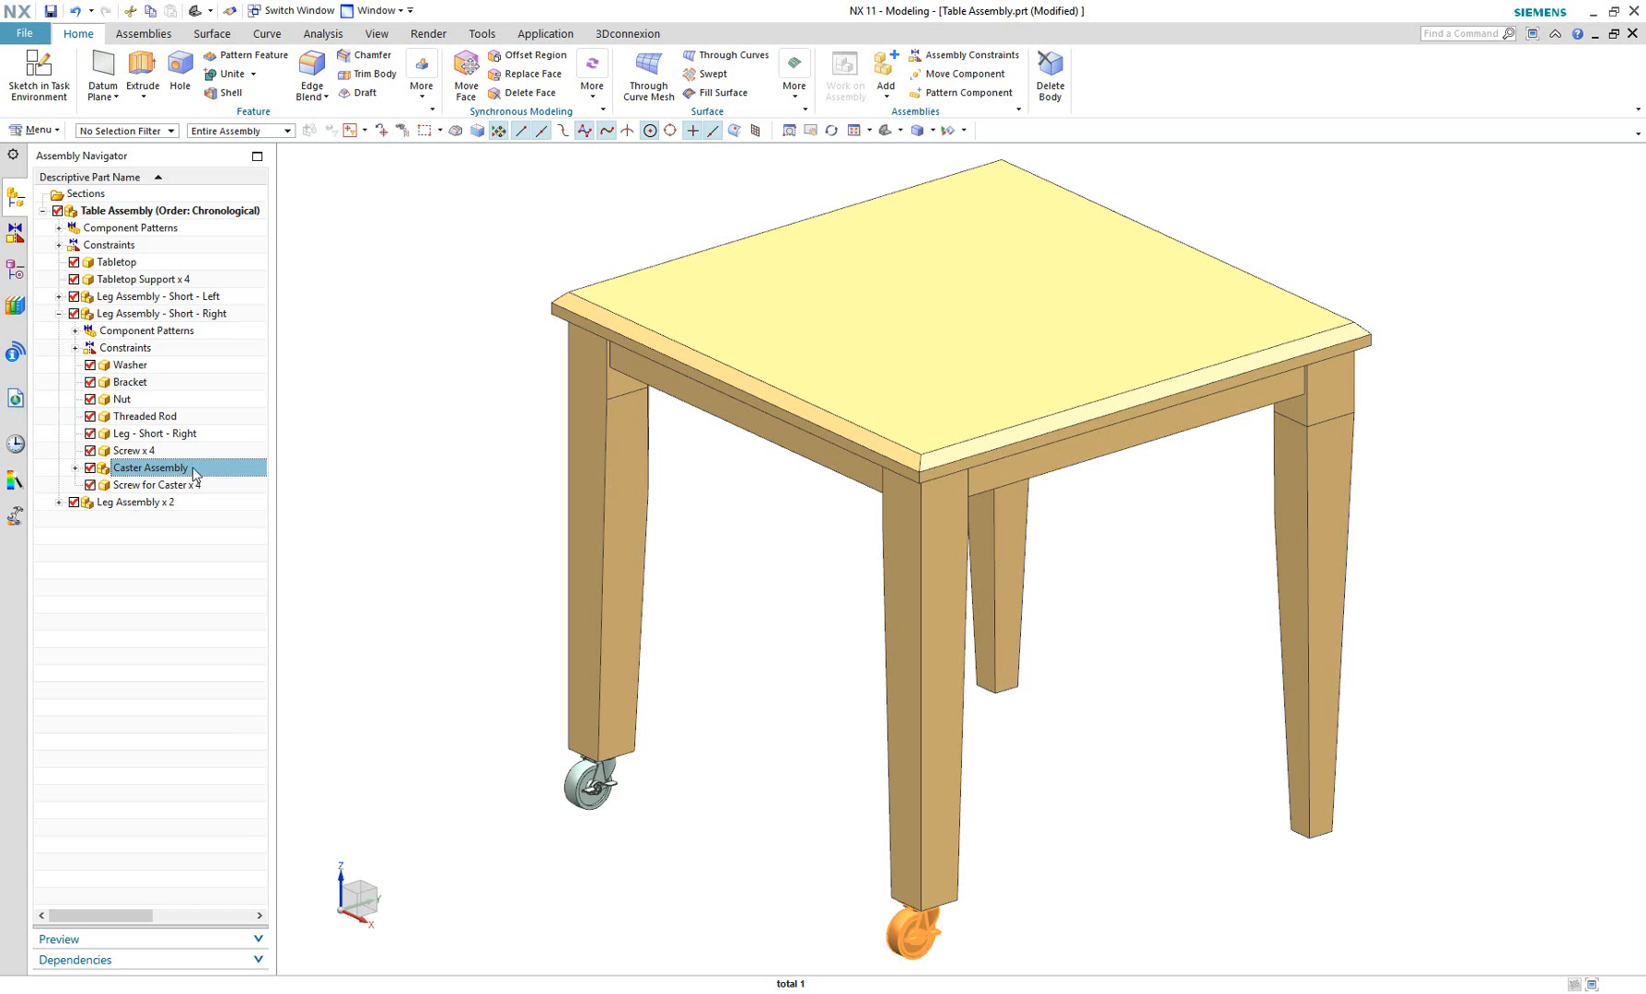
{"action": "right_click", "coordinate": [234, 468]}
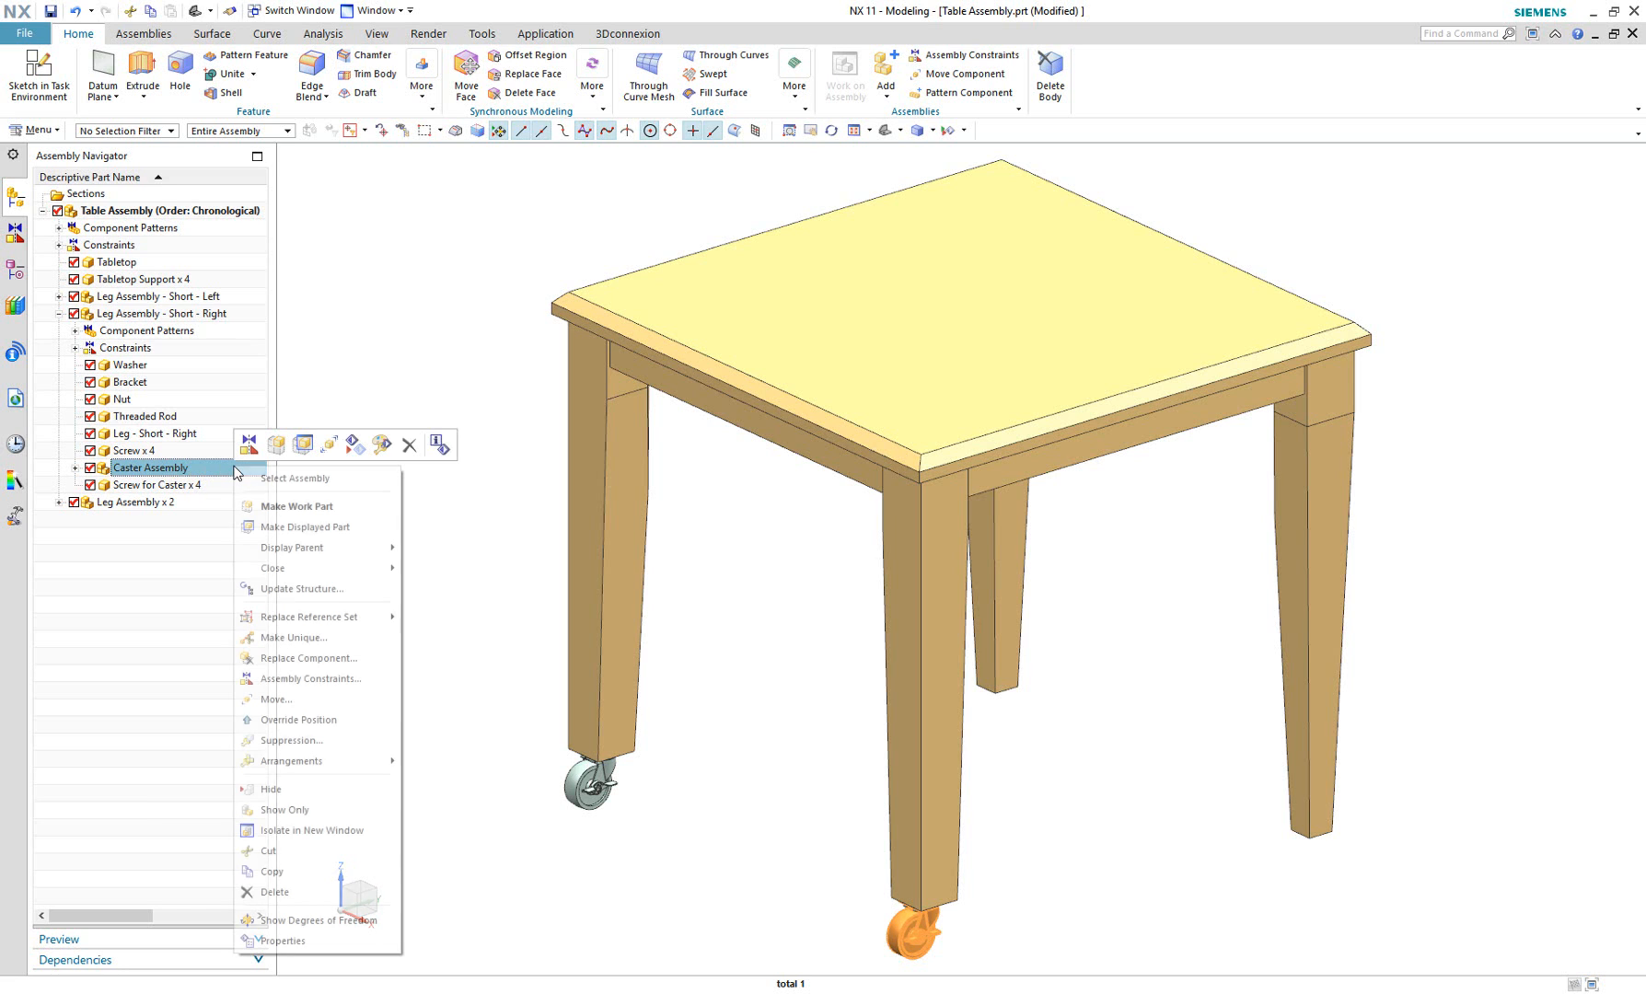
{"action": "left_click", "coordinate": [305, 531]}
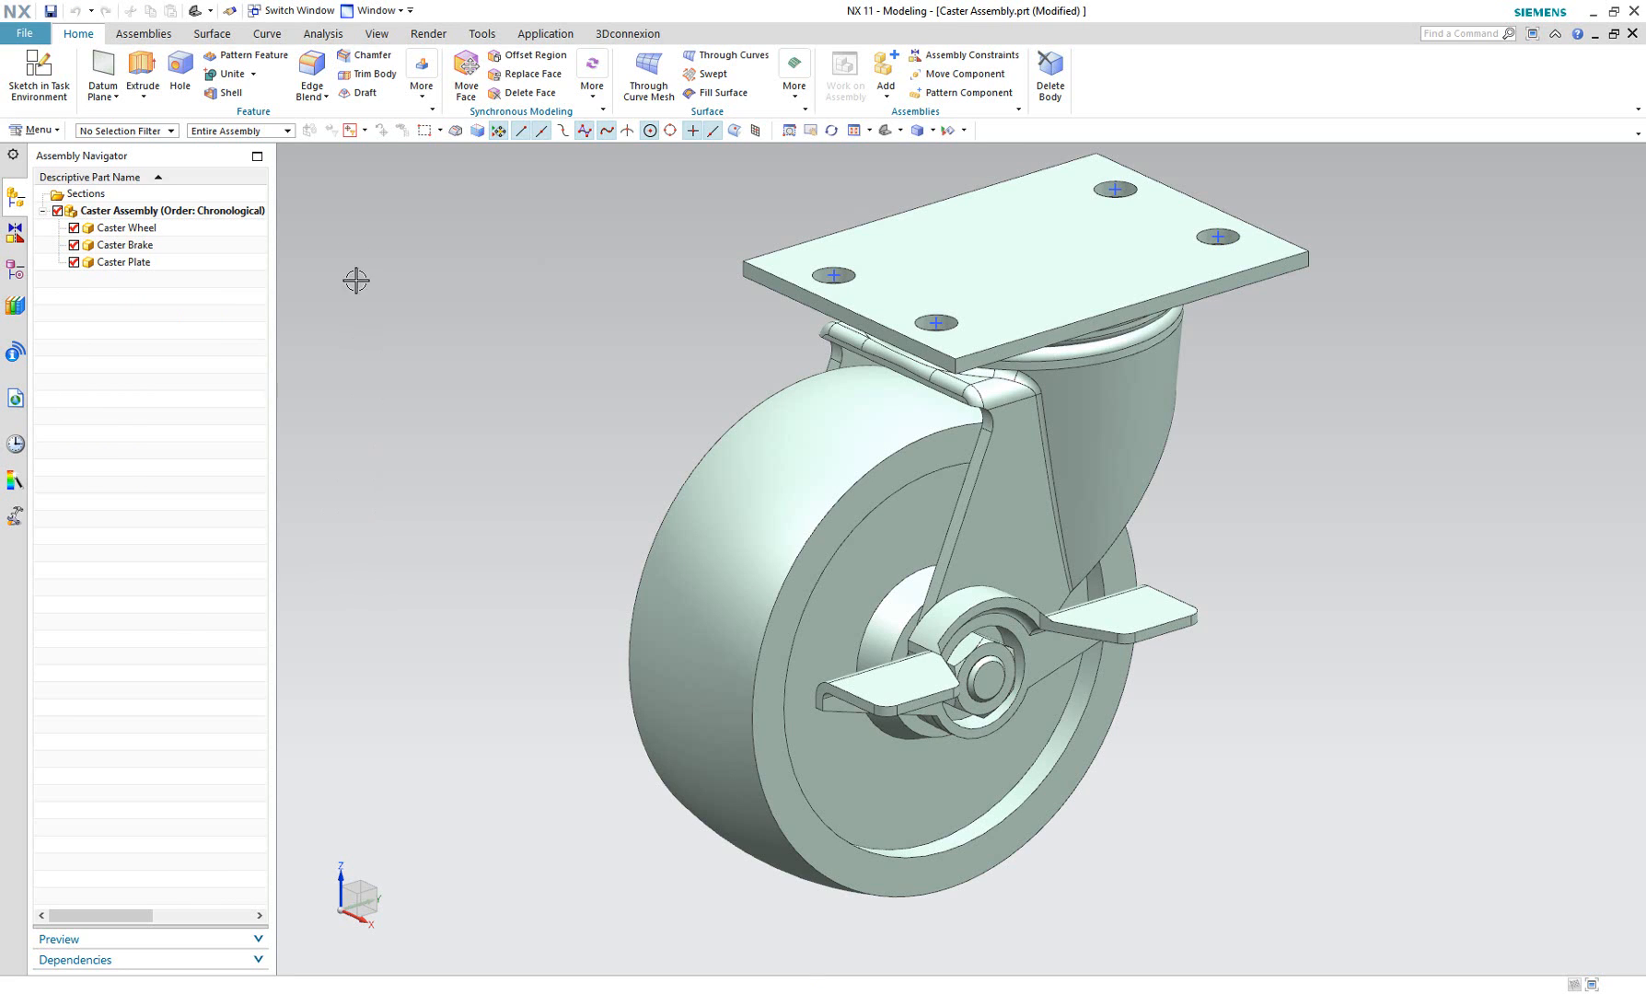
Return the display from Caster Assembly.prt to Table Assembly.prt in a maximized window.
{"action": "left_click", "coordinate": [374, 10]}
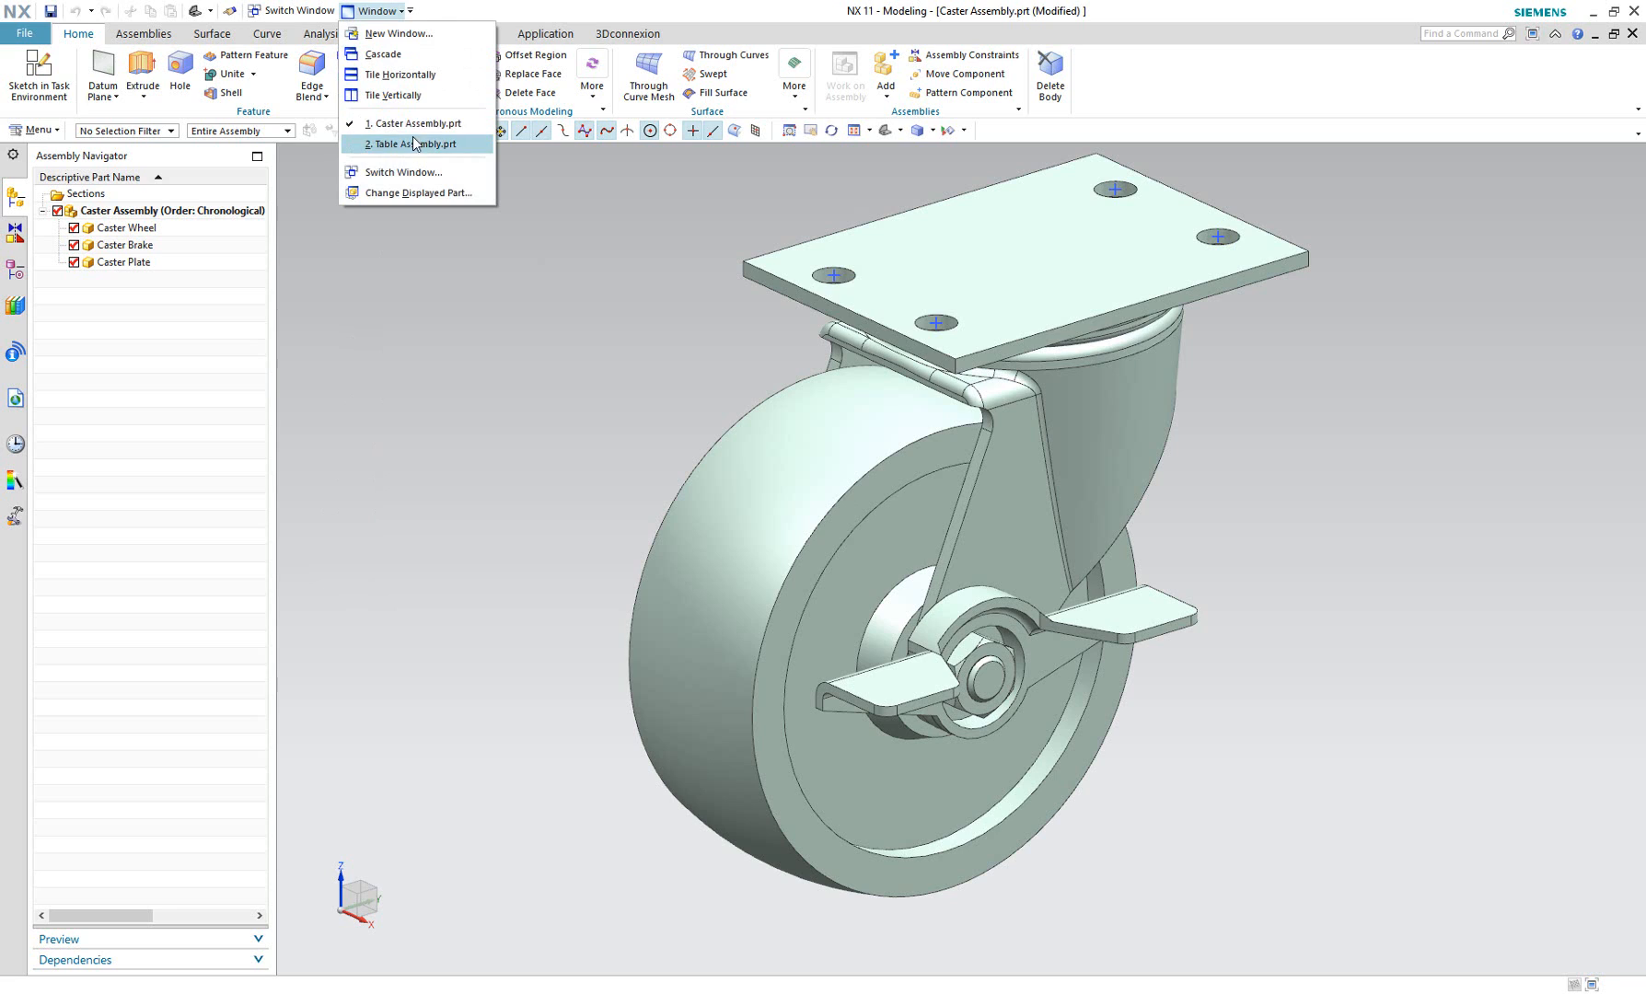
{"action": "mouse_move", "coordinate": [414, 127]}
{"action": "left_click", "coordinate": [482, 7]}
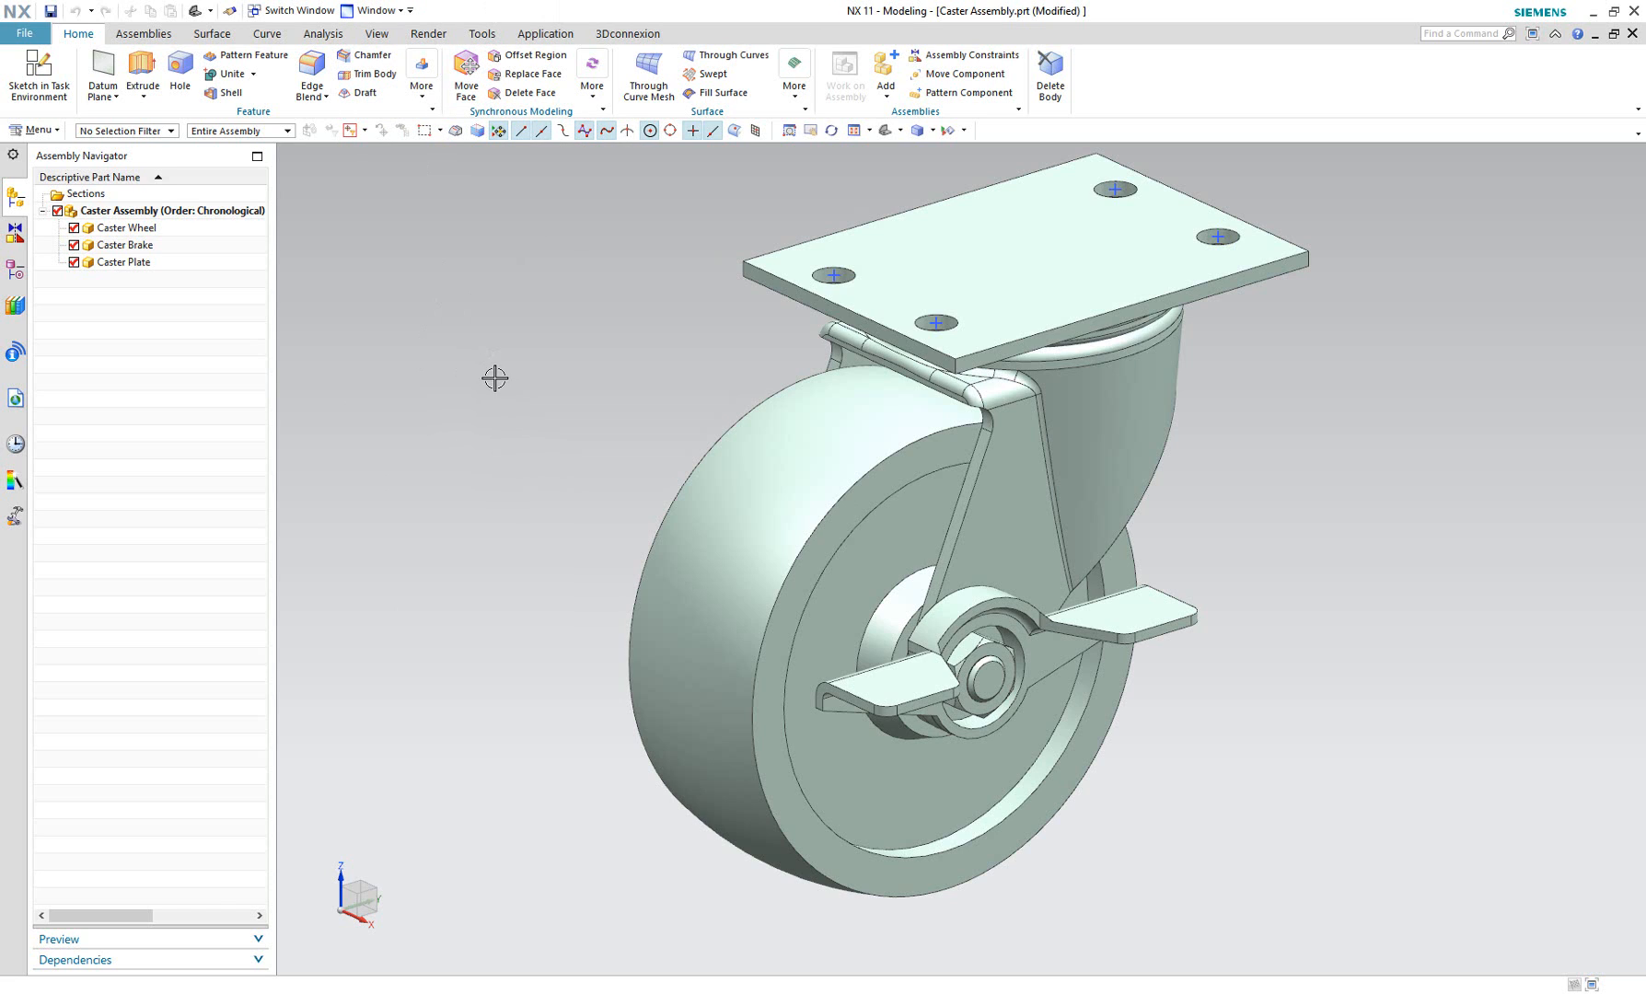
{"action": "left_click", "coordinate": [1614, 33]}
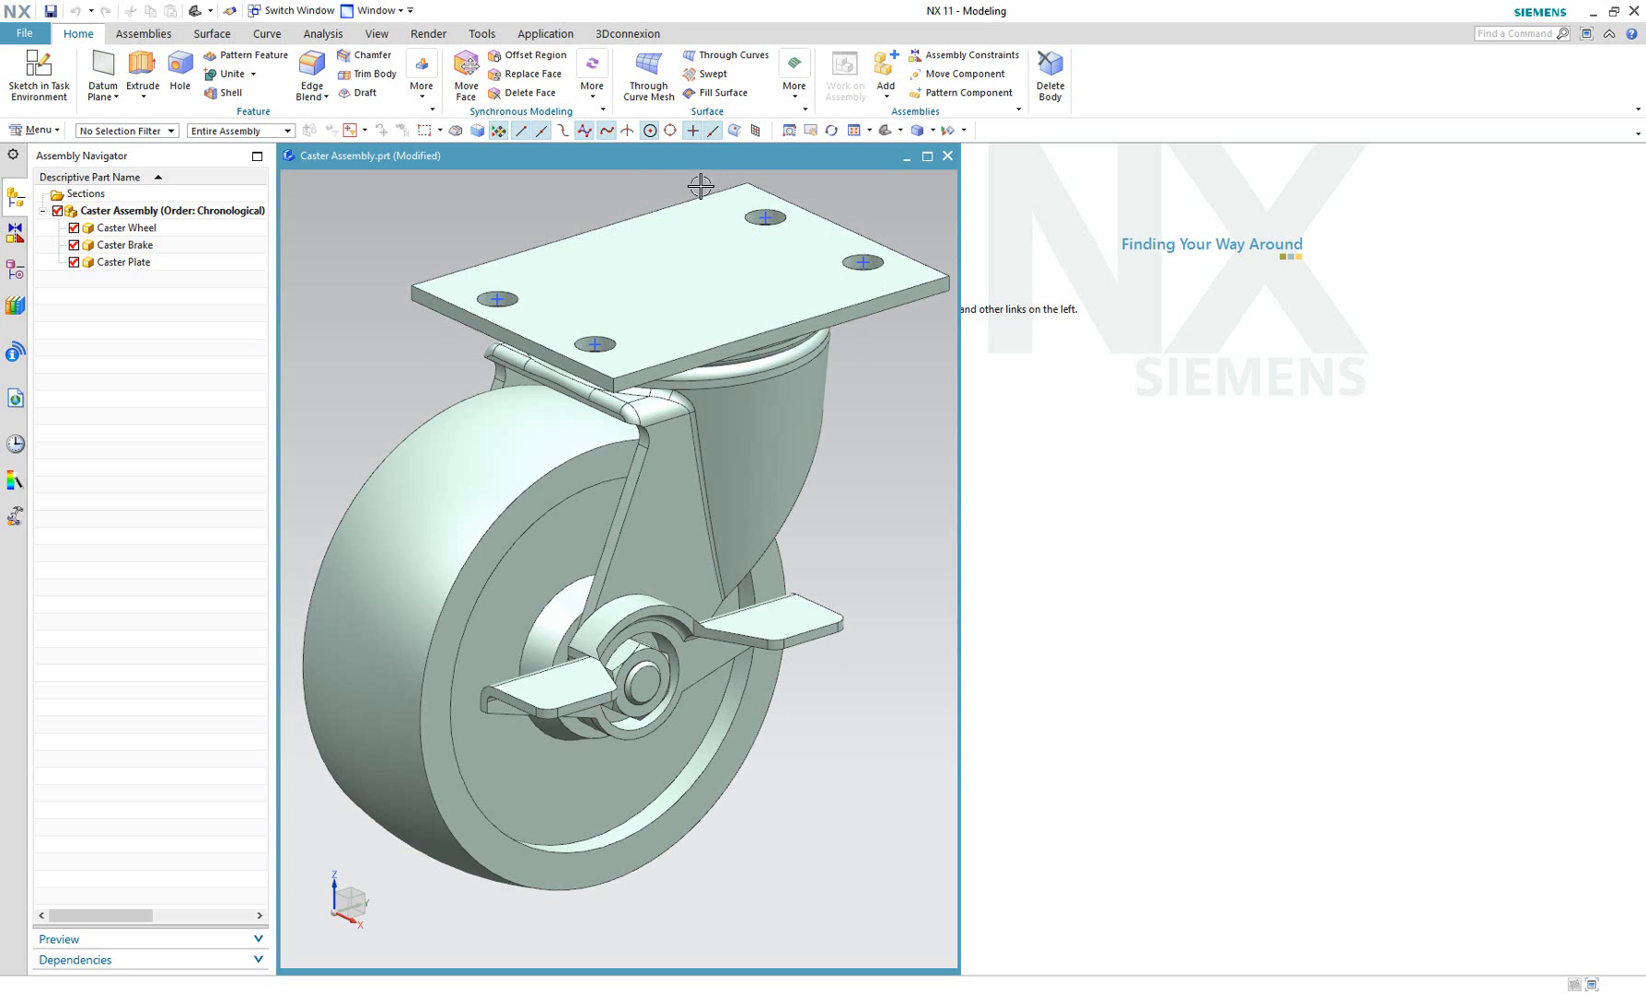
{"action": "double_click", "coordinate": [634, 158]}
{"action": "left_click", "coordinate": [375, 10]}
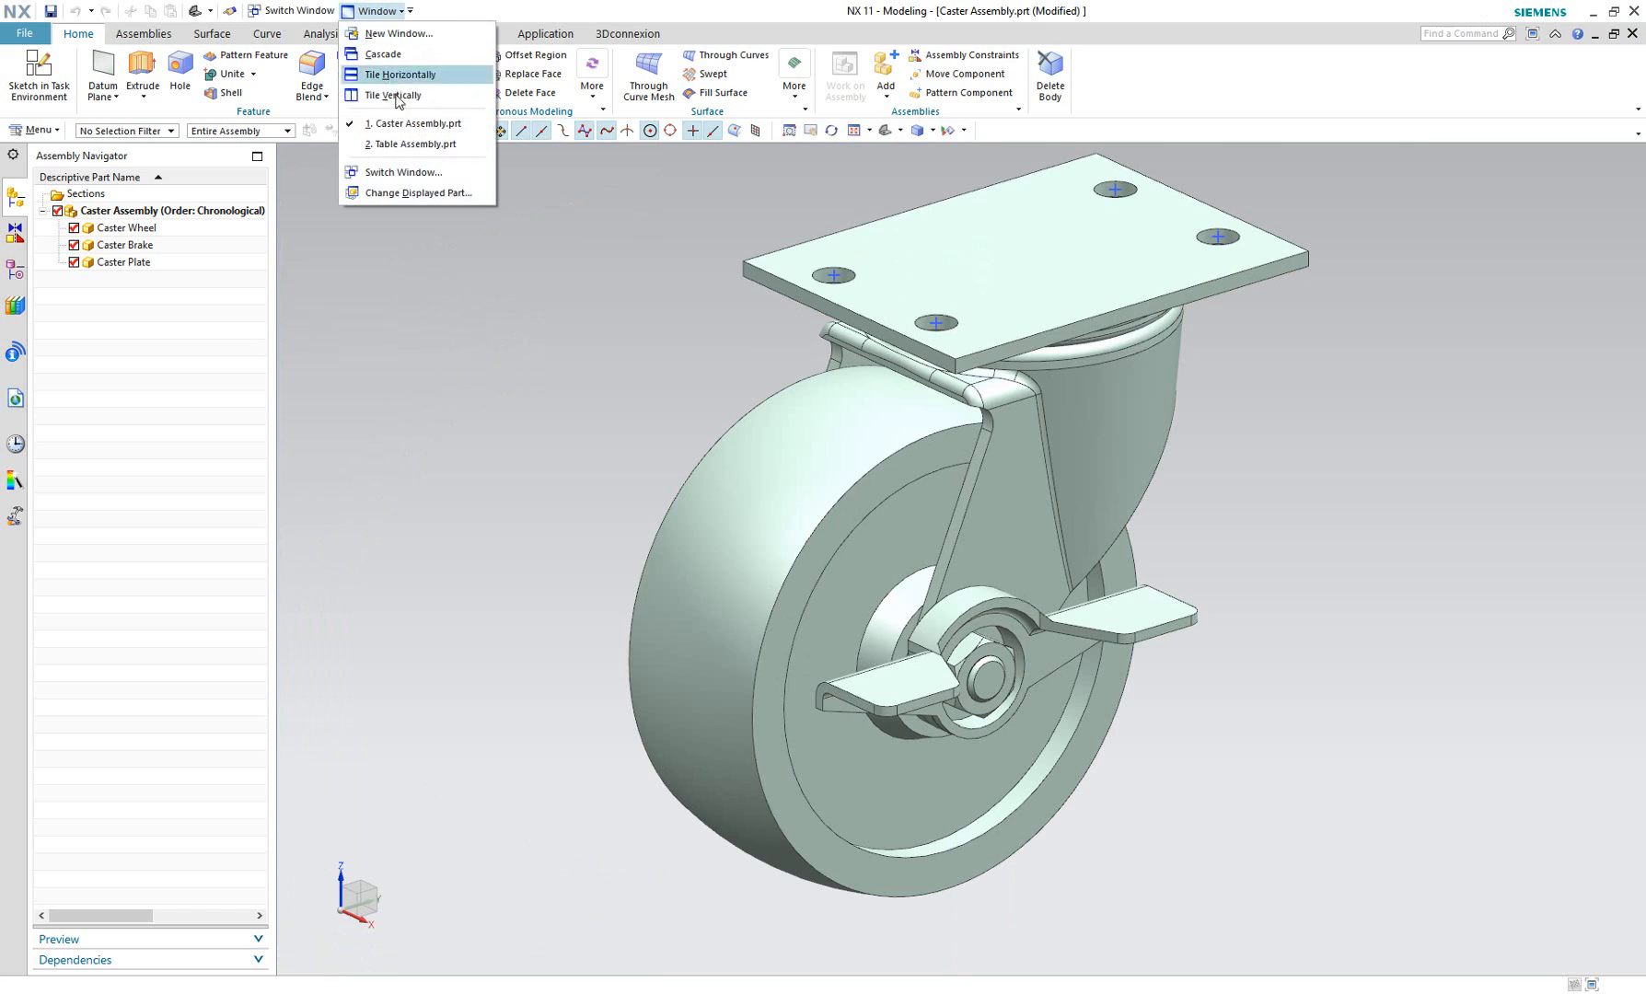
{"action": "left_click", "coordinate": [415, 144]}
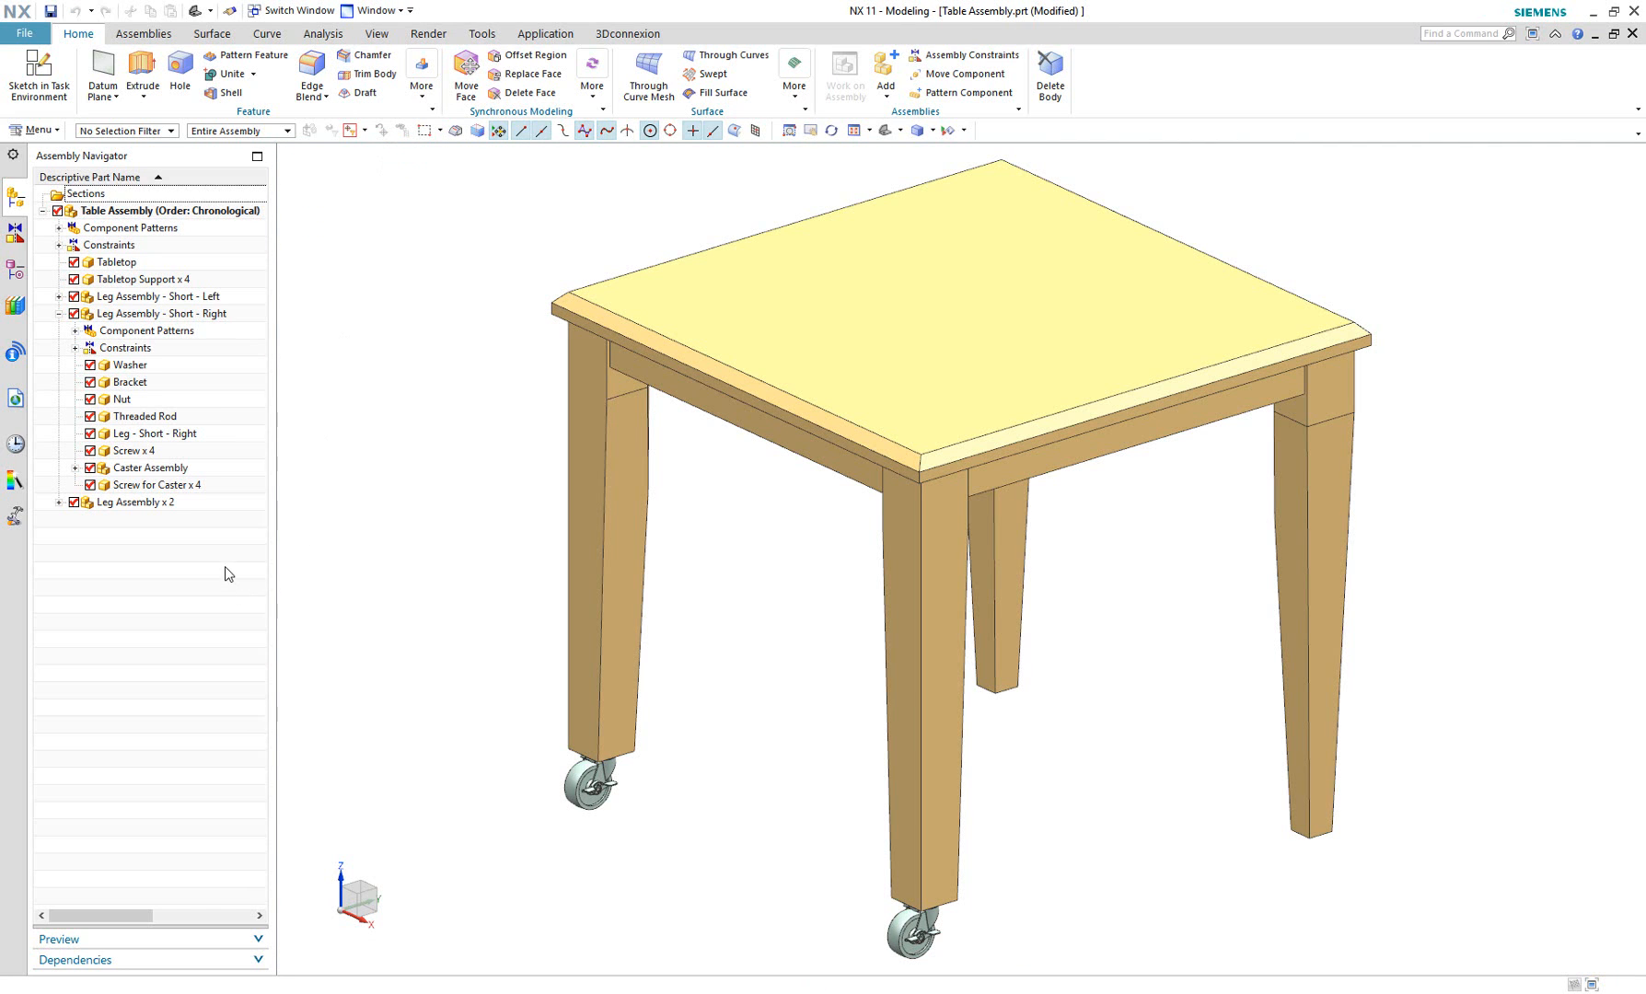
Isolate the Caster Assembly of Leg Assembly - Short - Right in a new window and dock it beside the table view.
{"action": "left_click", "coordinate": [217, 470]}
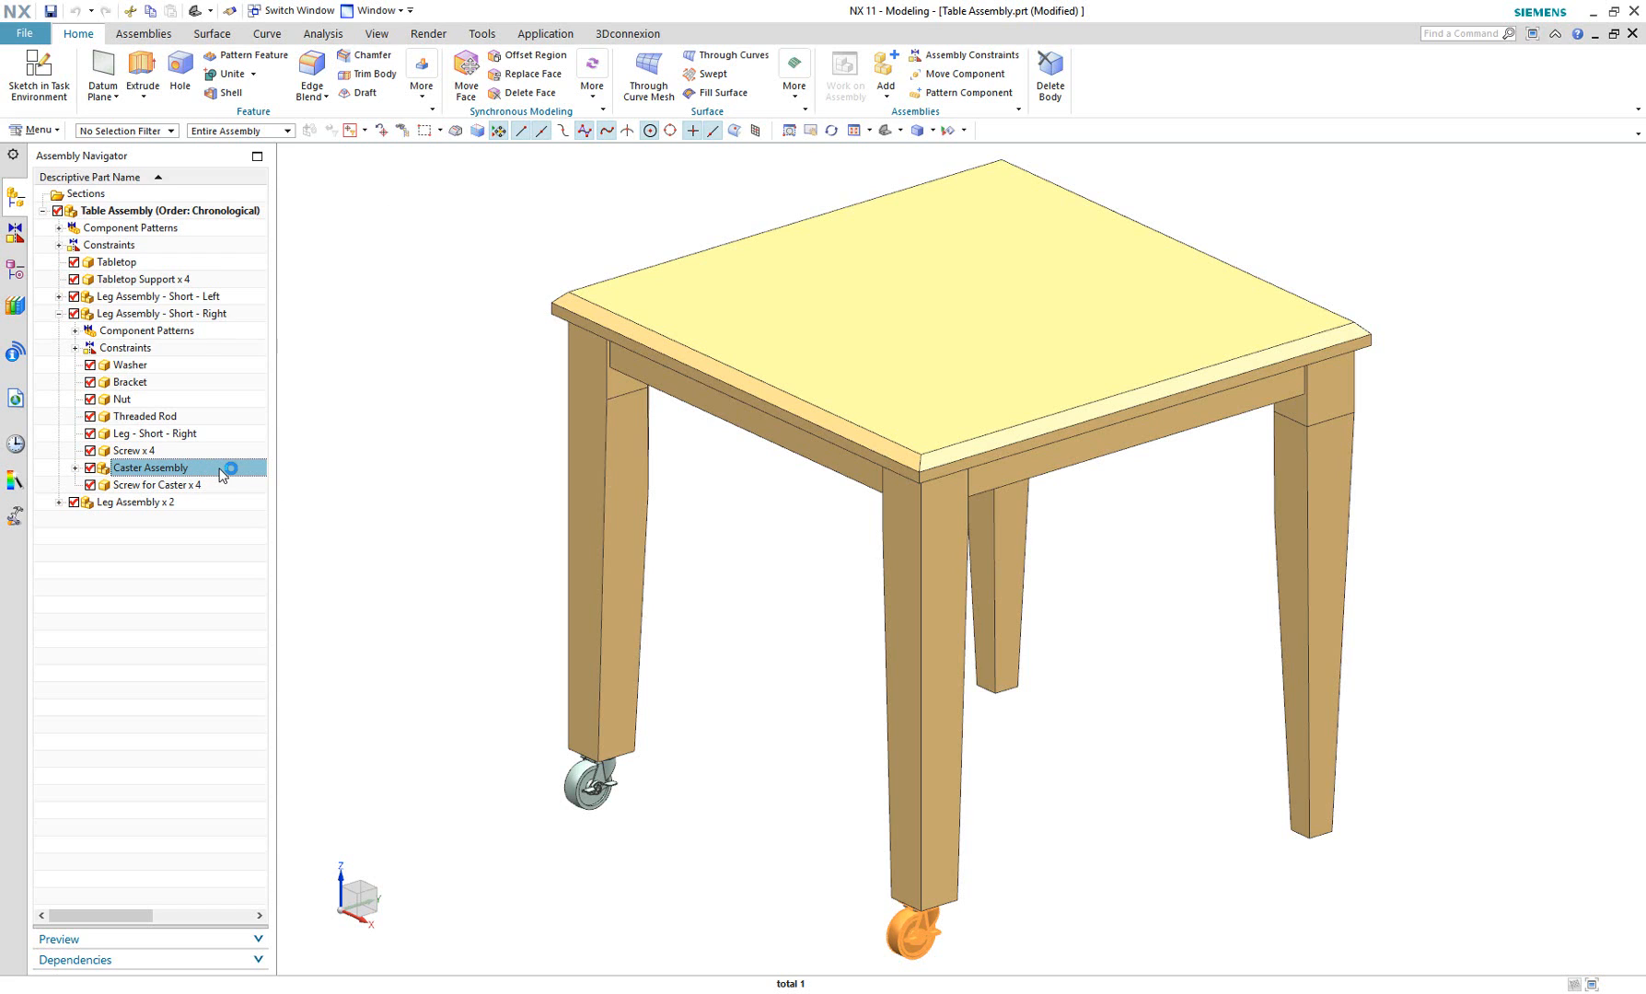
{"action": "right_click", "coordinate": [228, 468]}
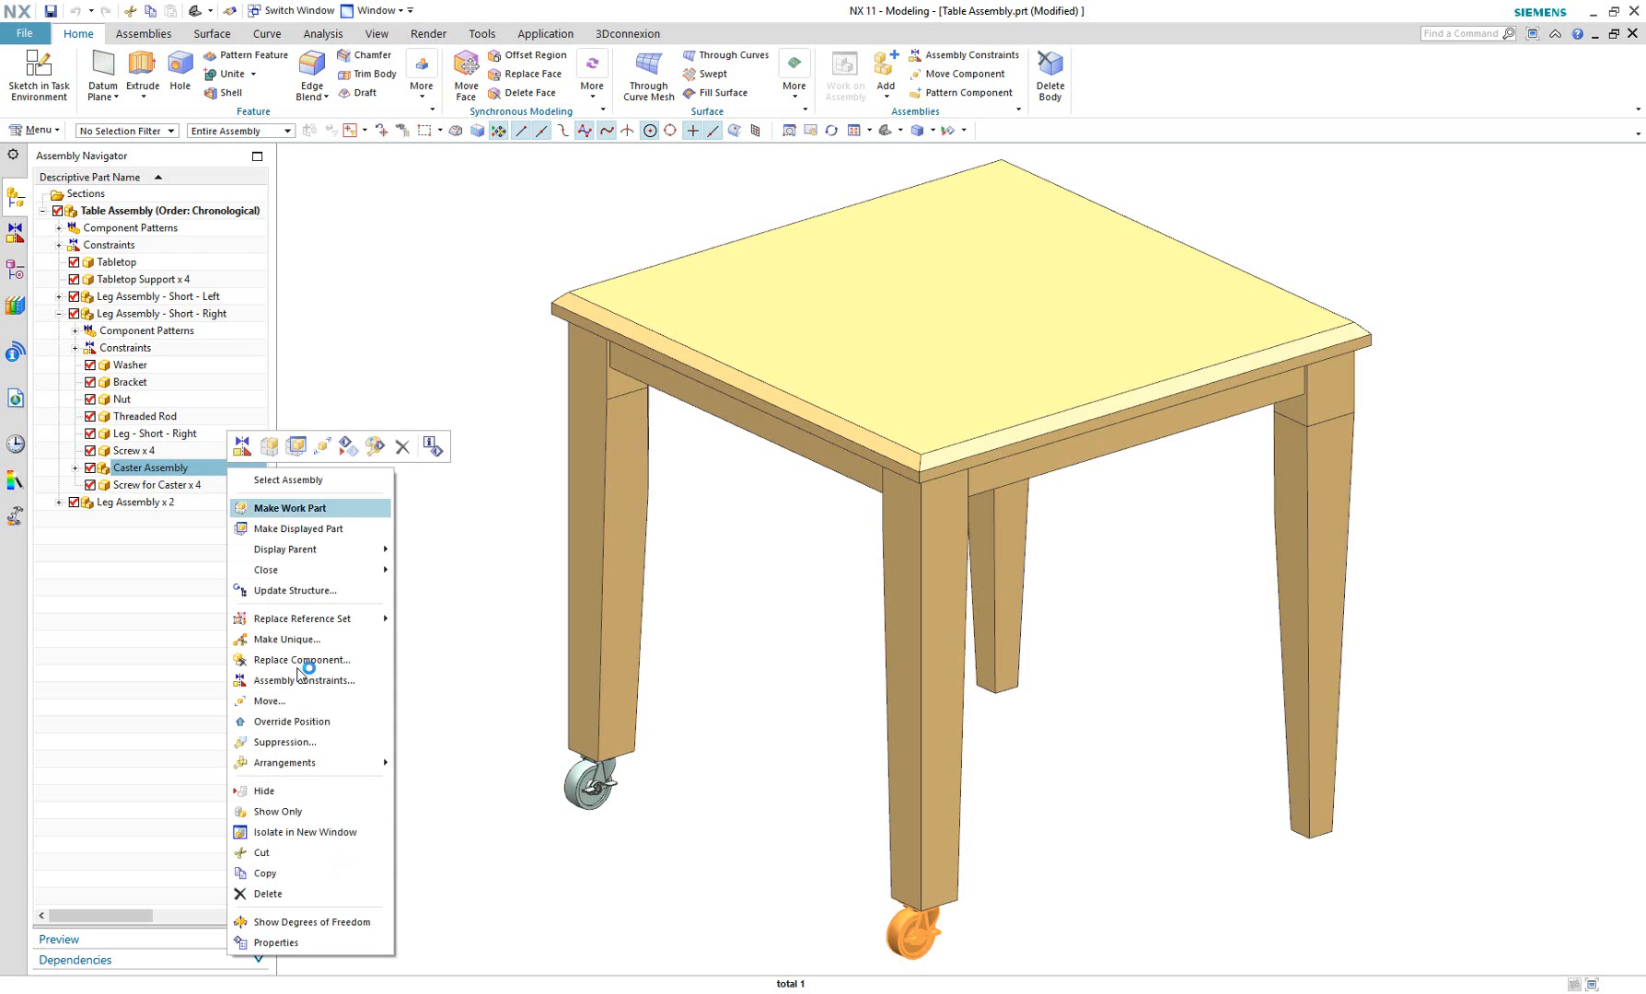
{"action": "left_click", "coordinate": [321, 833]}
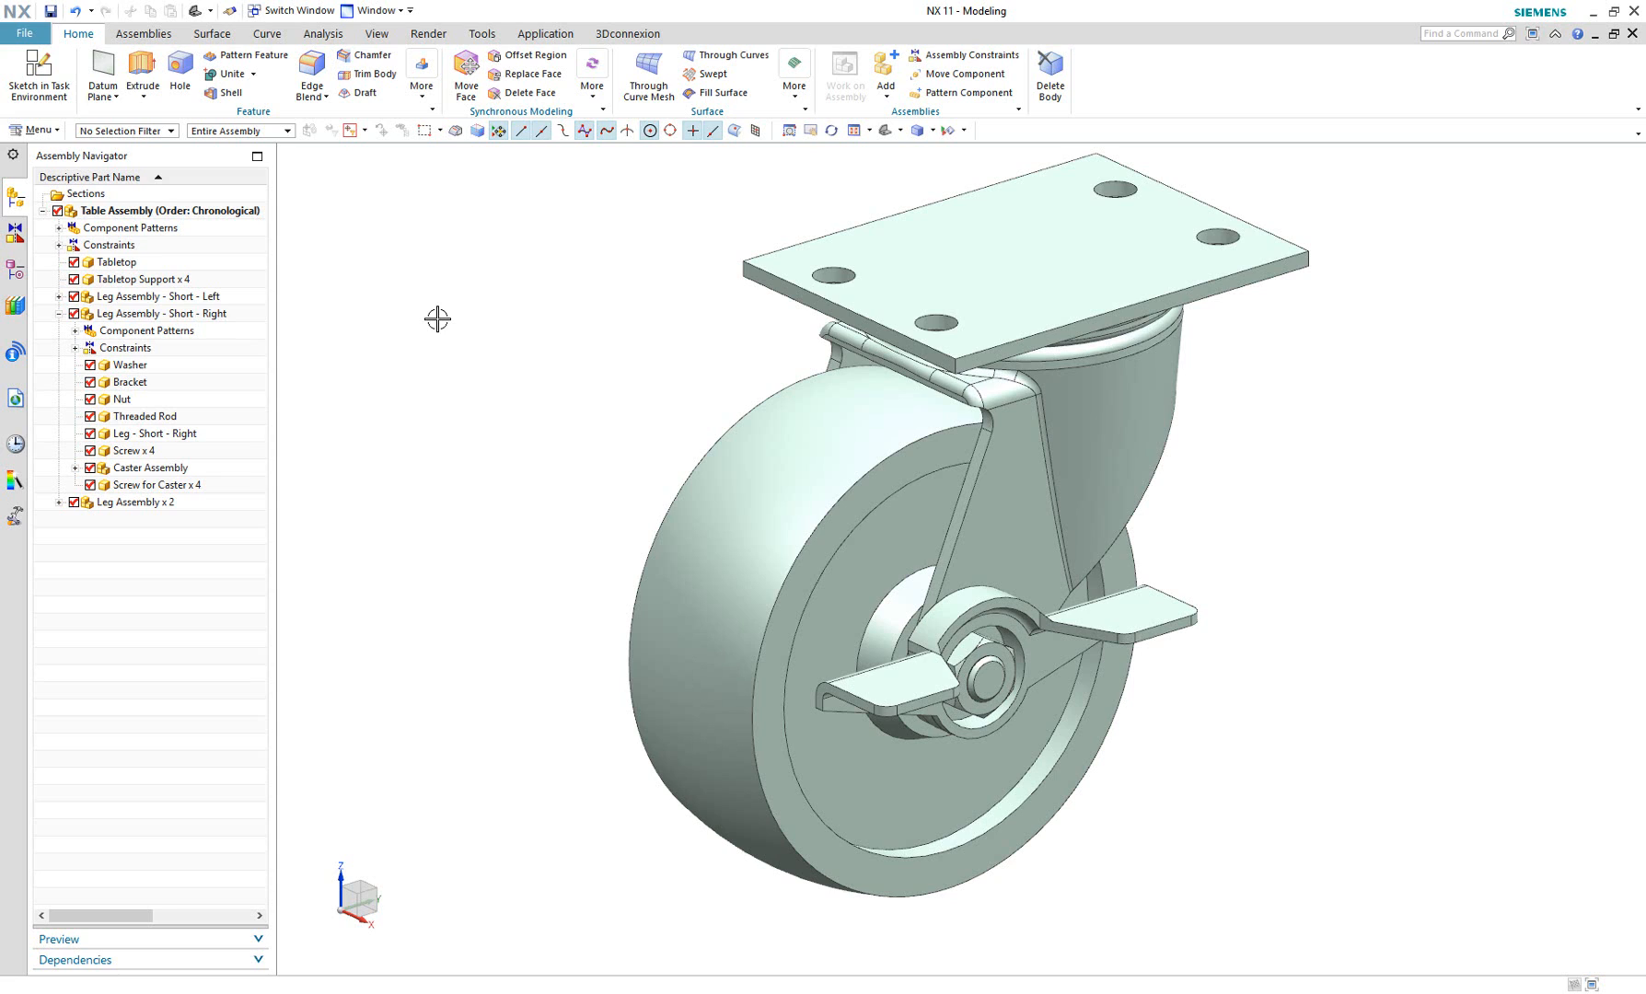
{"action": "left_click", "coordinate": [1615, 34]}
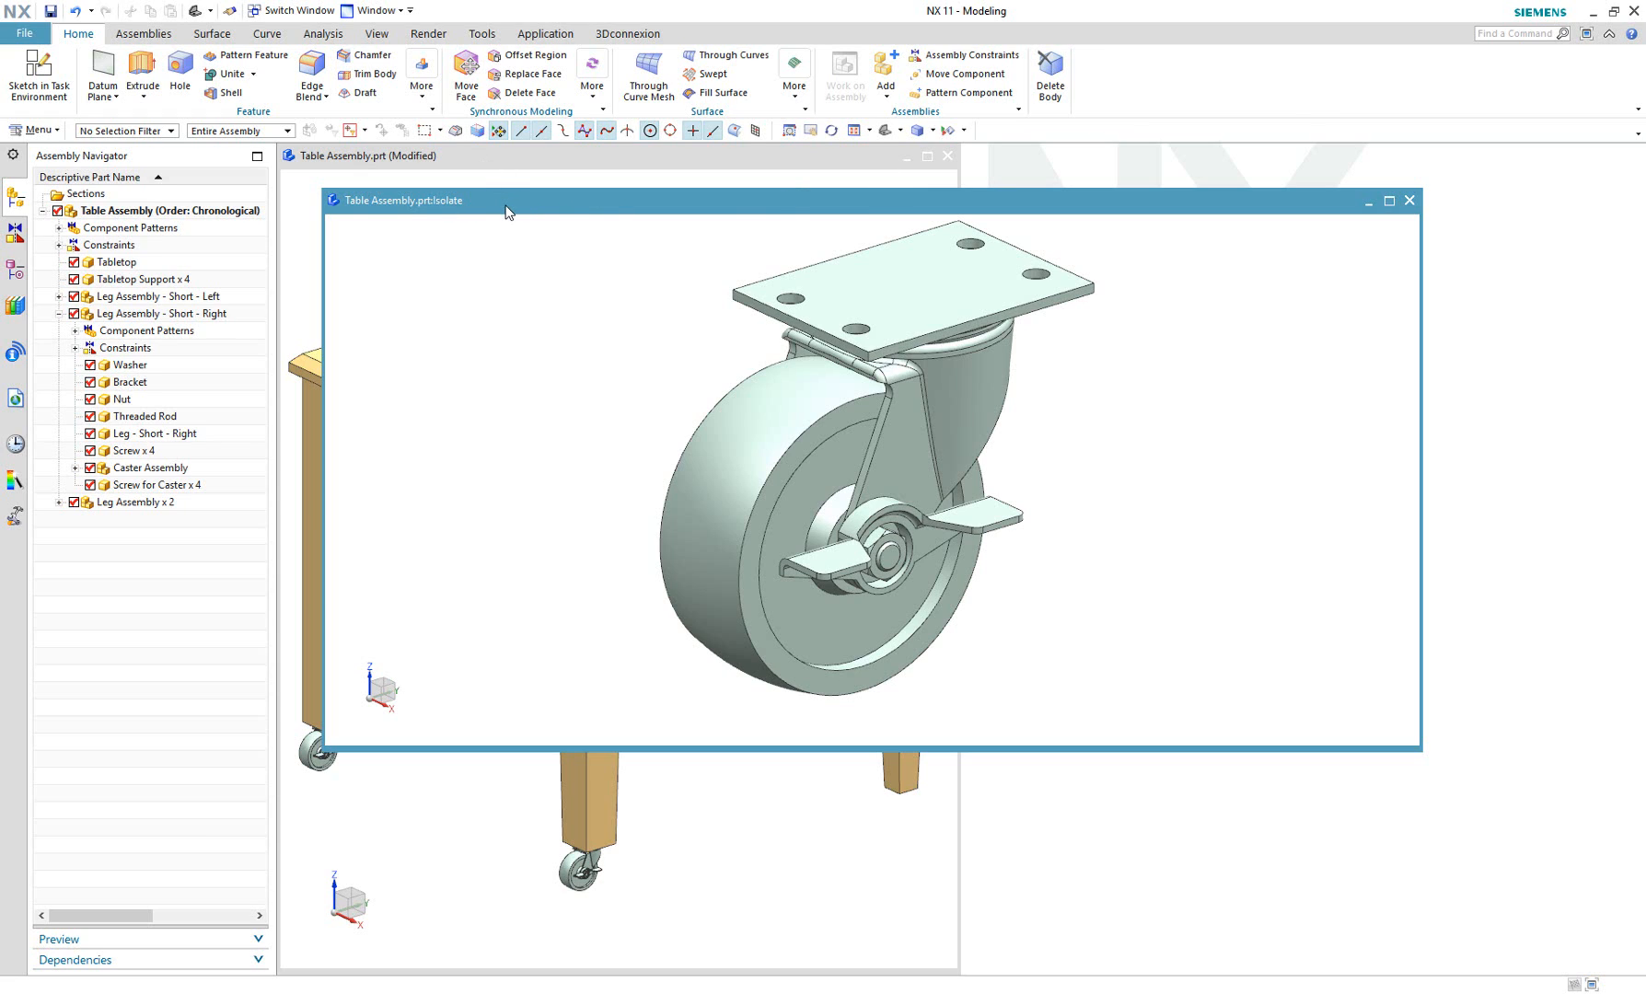
{"action": "left_click_drag", "start_coordinate": [507, 206], "coordinate": [1643, 399]}
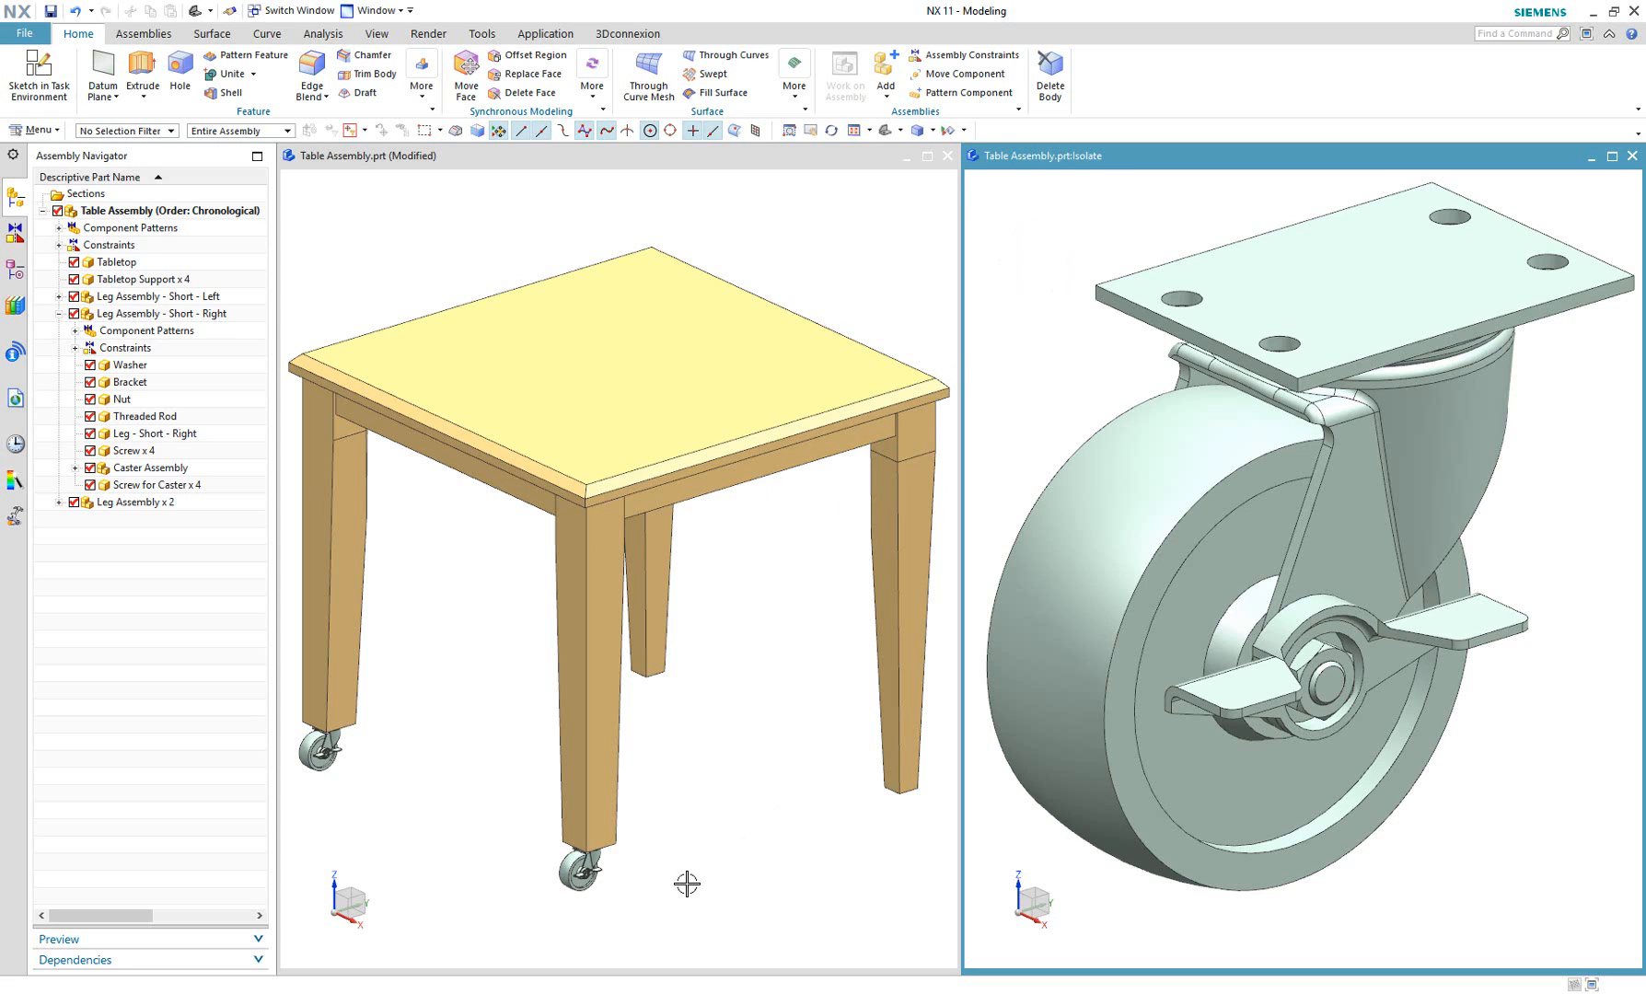
Make the Caster Plate the work part from the isolated caster view.
{"action": "scroll", "coordinate": [610, 870], "scroll_direction": "up", "scroll_amount": 3}
{"action": "scroll", "coordinate": [610, 871], "scroll_direction": "up", "scroll_amount": 6}
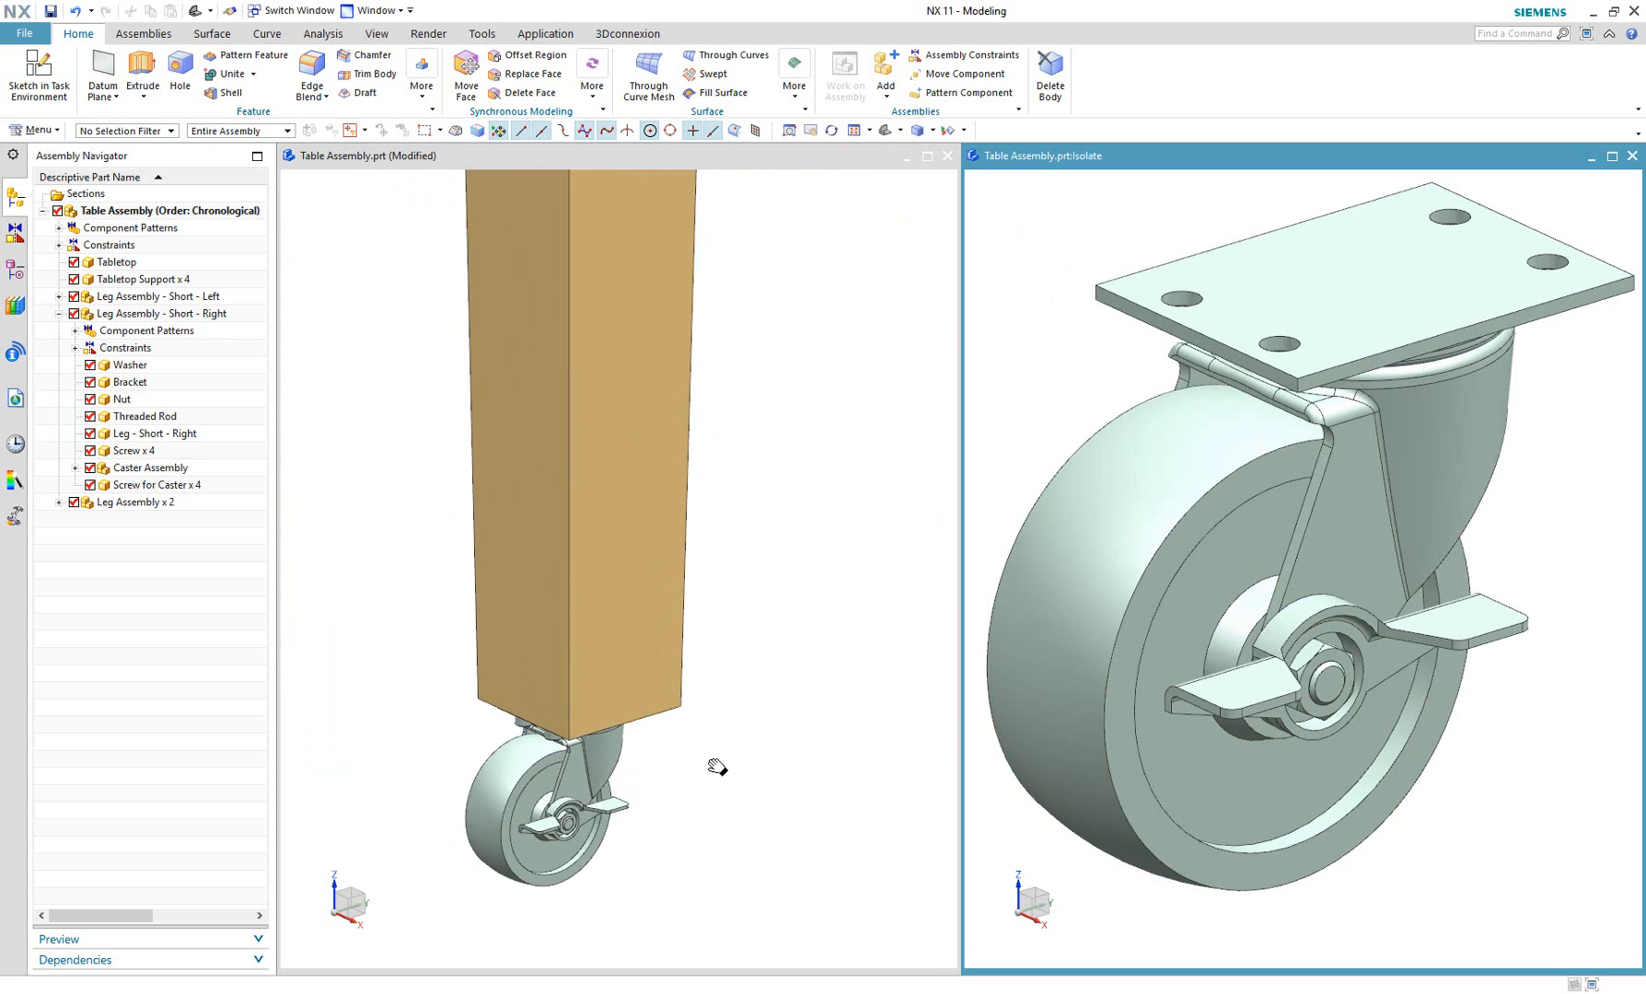
{"action": "middle_click_drag", "start_coordinate": [664, 587], "coordinate": [746, 587]}
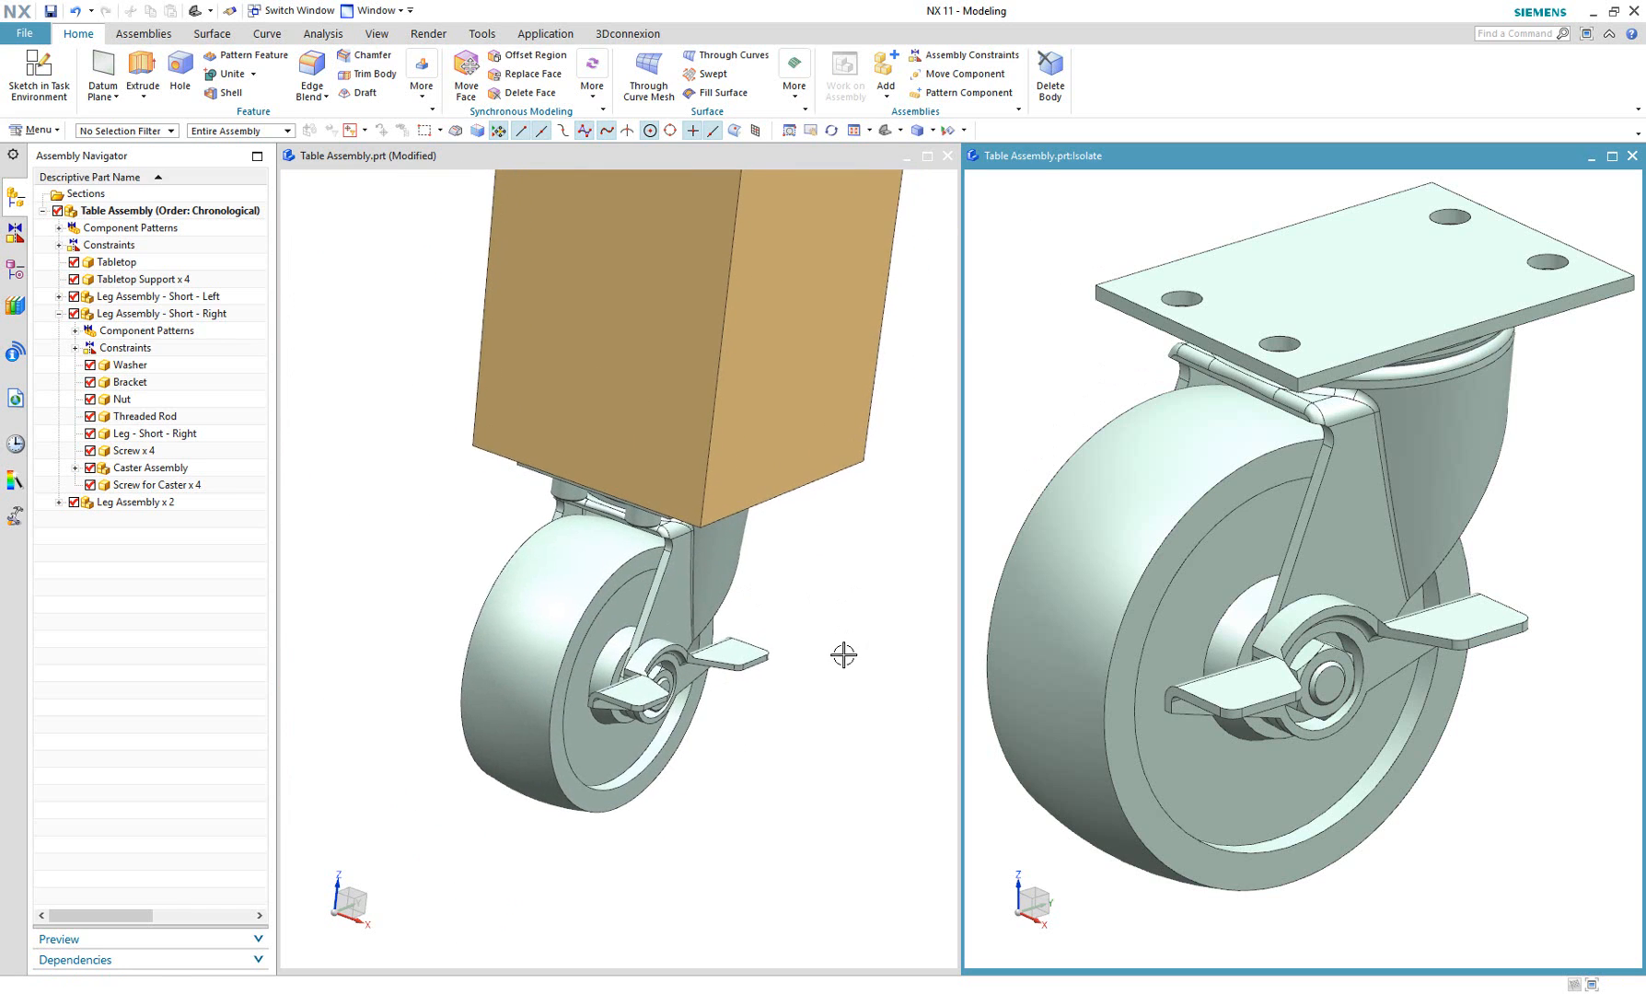
{"action": "middle_click_drag", "start_coordinate": [816, 563], "coordinate": [794, 608]}
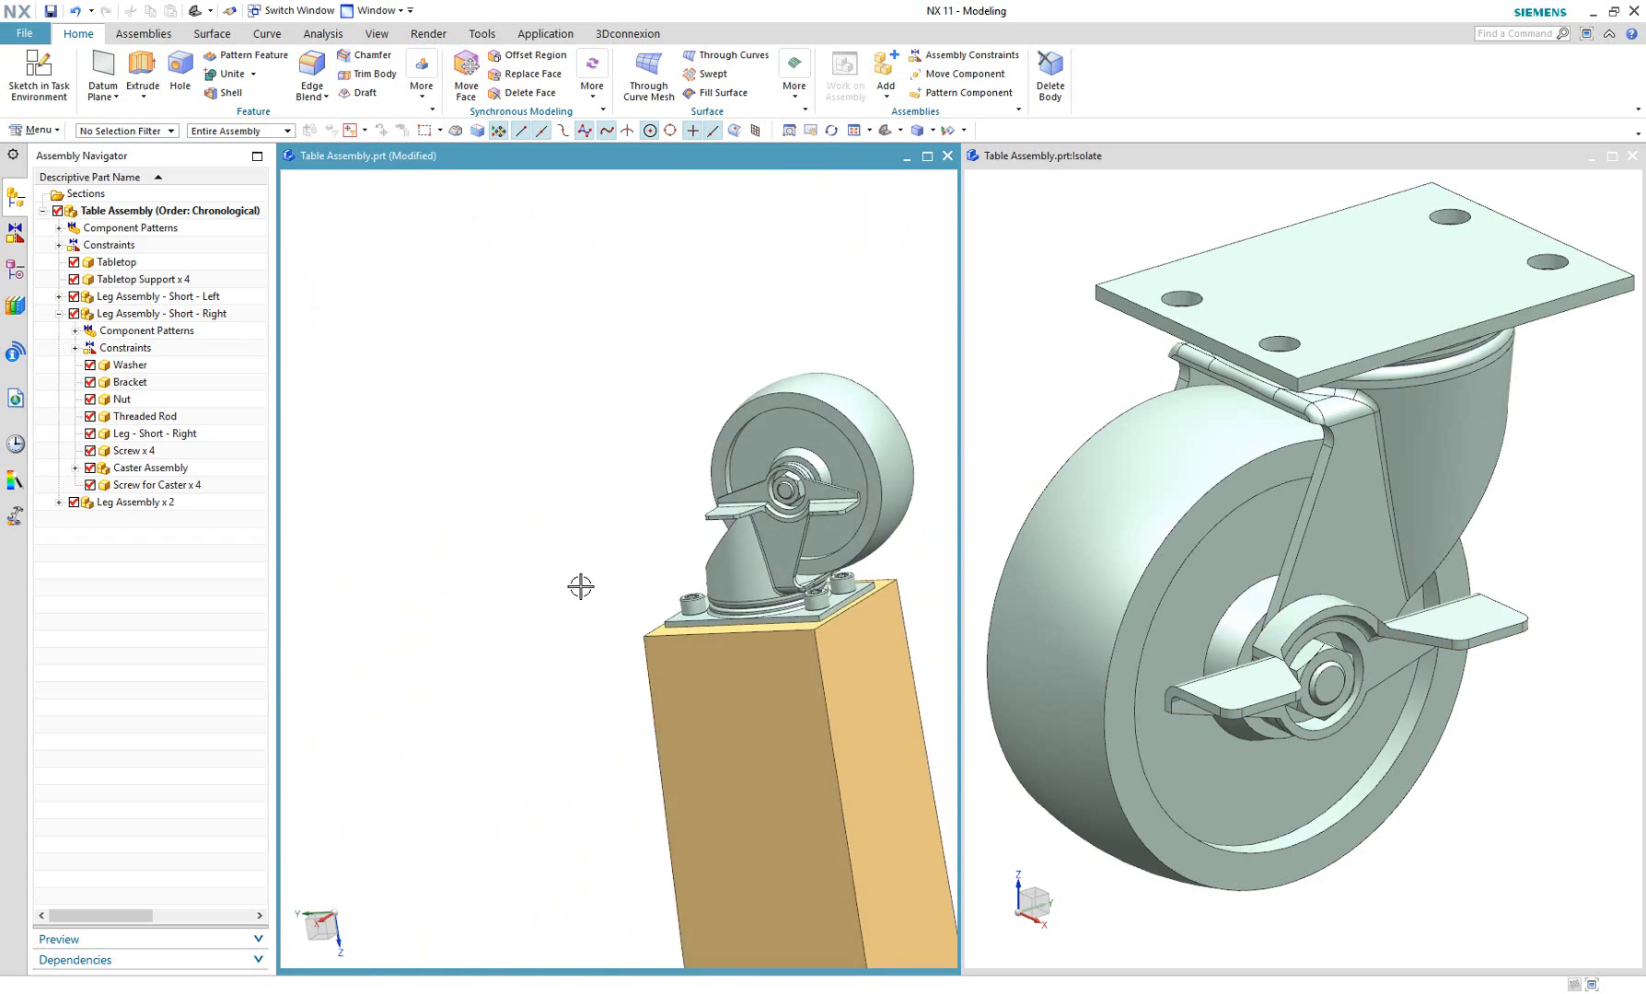
{"action": "left_click", "coordinate": [1128, 221]}
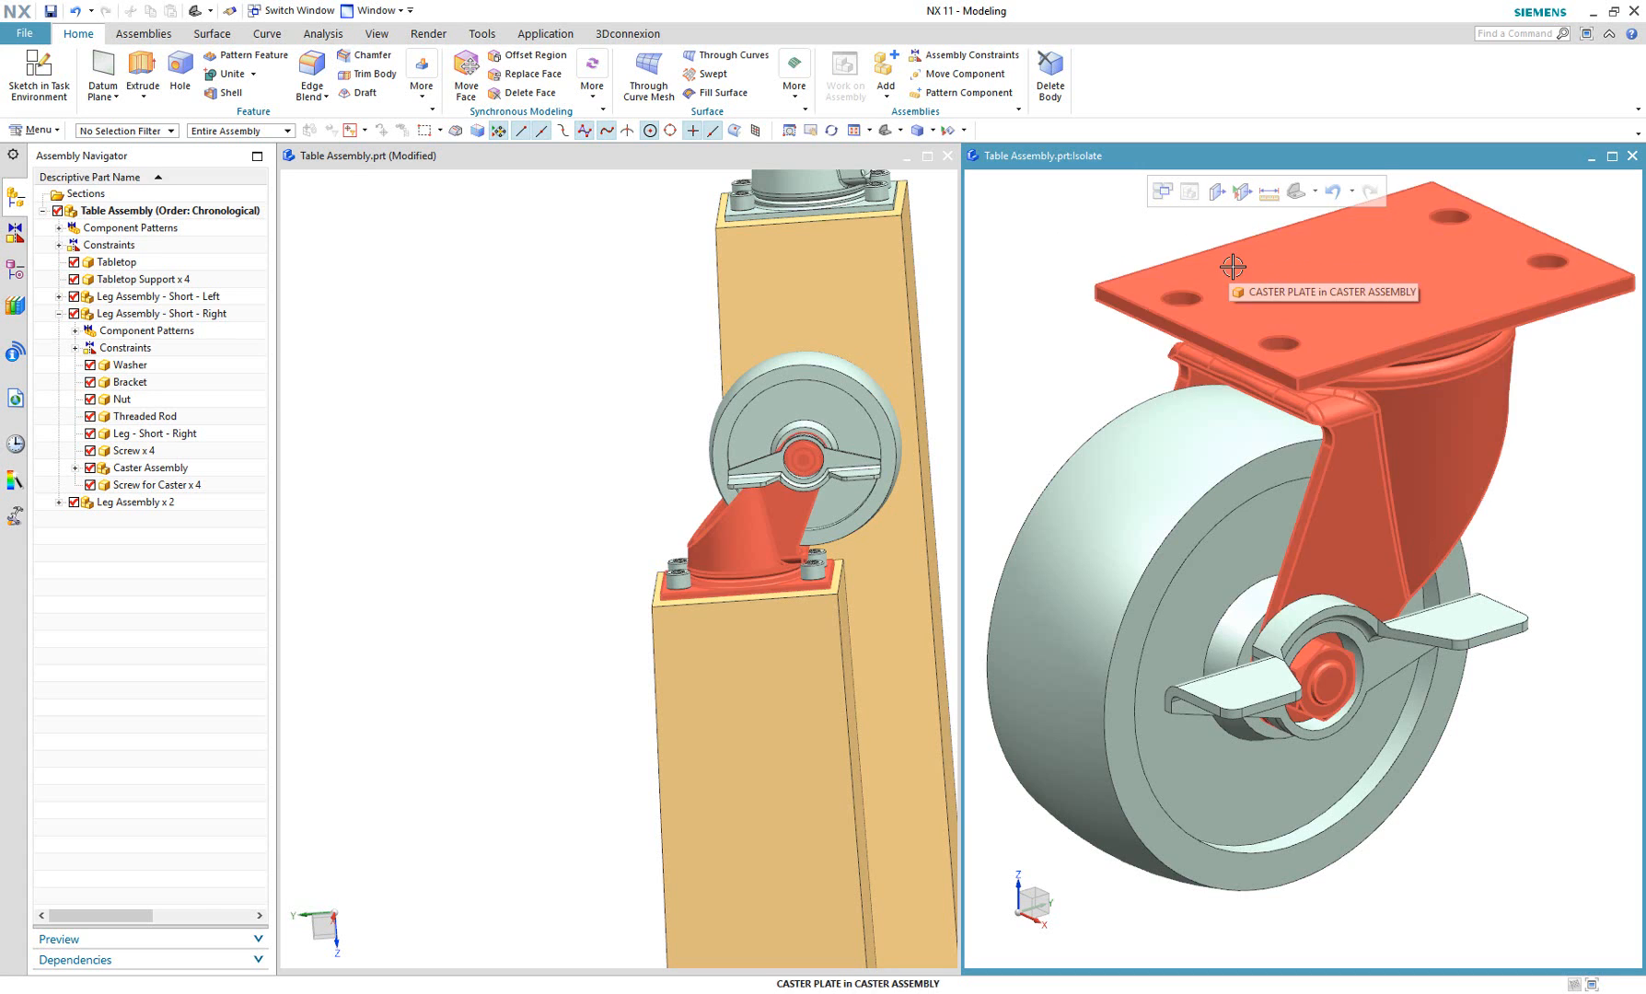
{"action": "left_click", "coordinate": [1262, 271]}
{"action": "left_click", "coordinate": [1323, 244]}
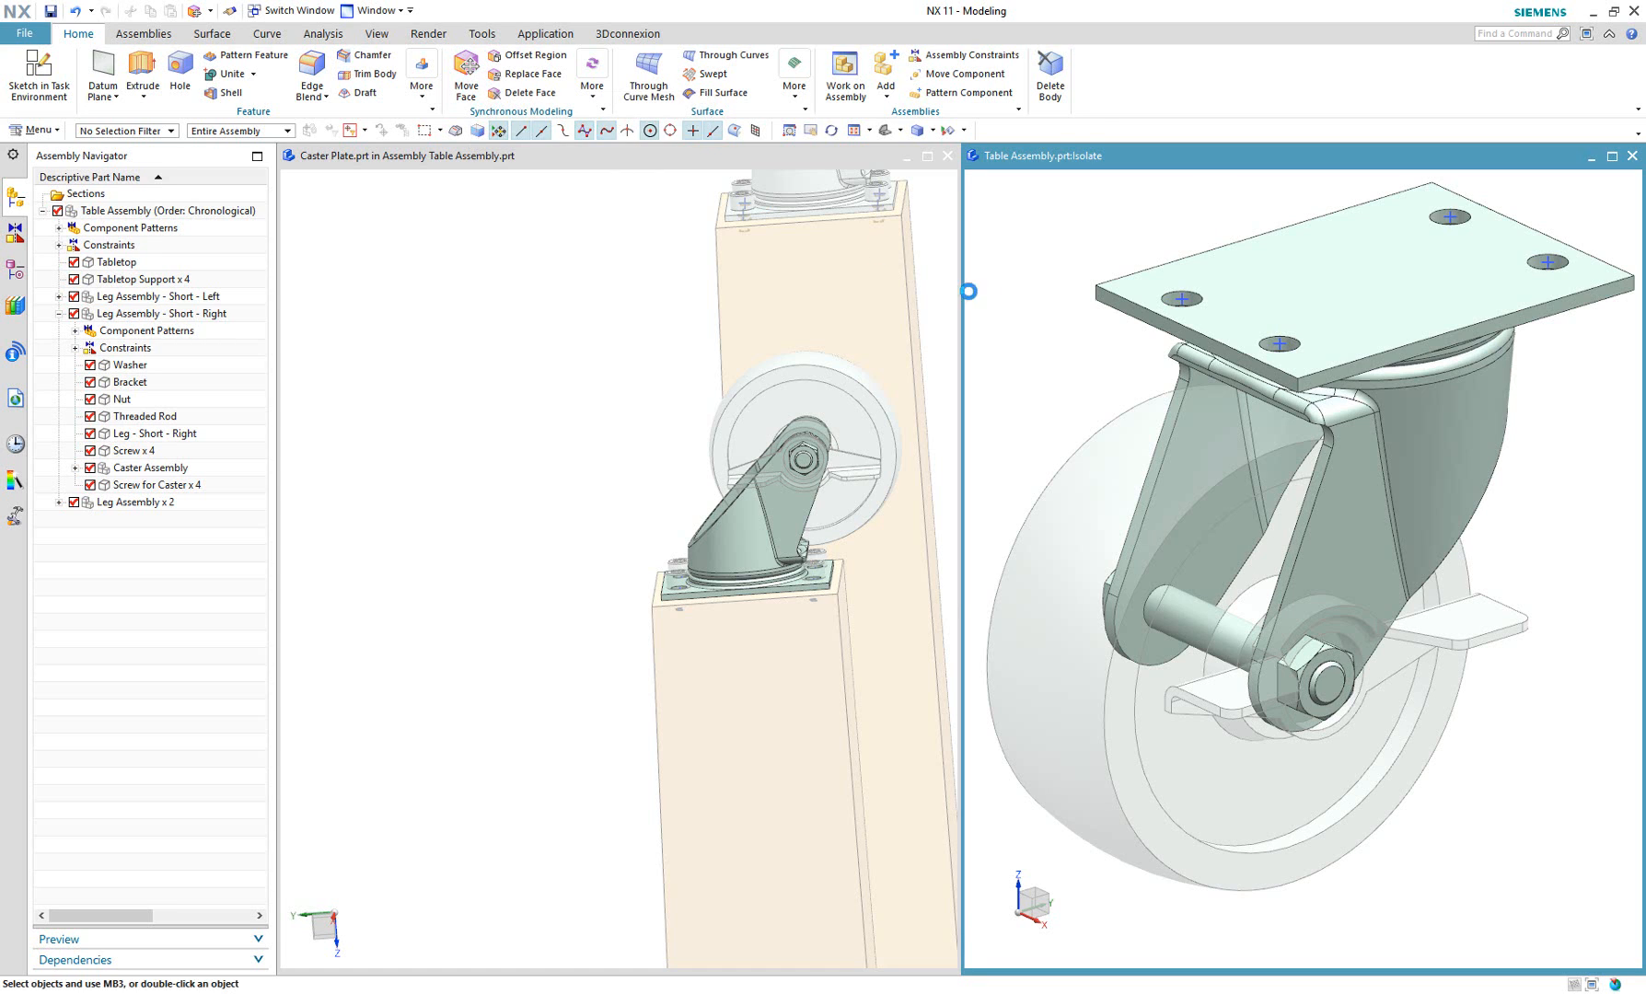
Move the short side face of the caster's mounting plate outward by 0.1 in with Move Face.
{"action": "left_click", "coordinate": [1160, 332]}
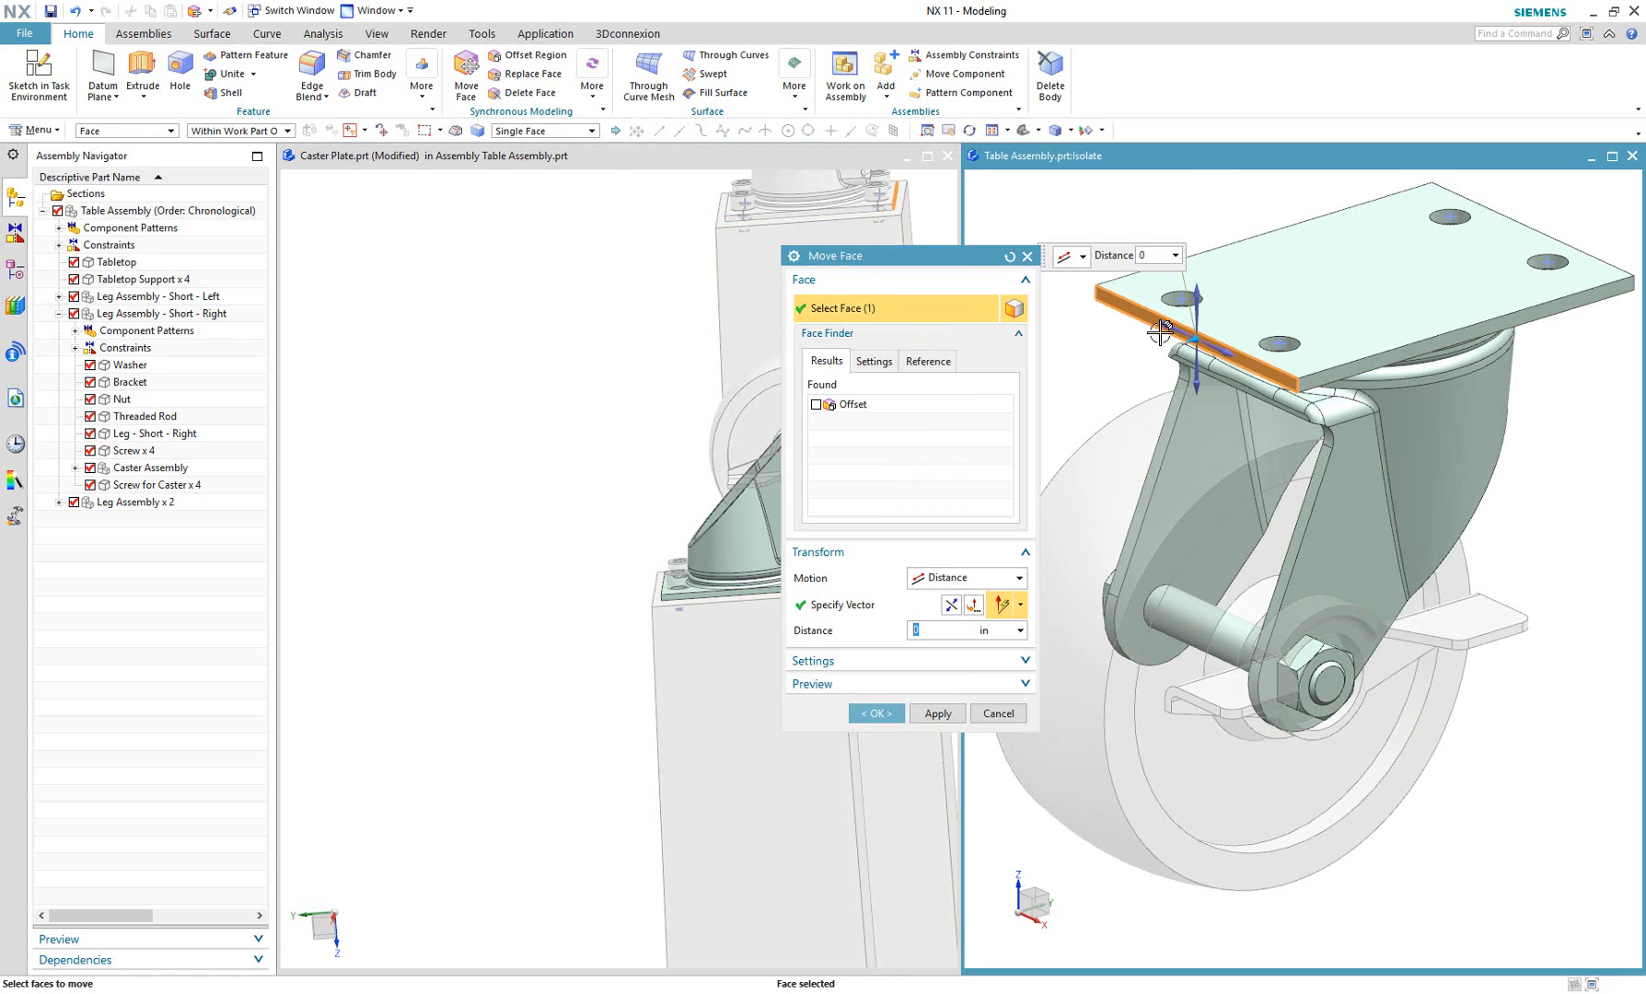
{"action": "left_click_drag", "start_coordinate": [1192, 341], "coordinate": [1179, 346]}
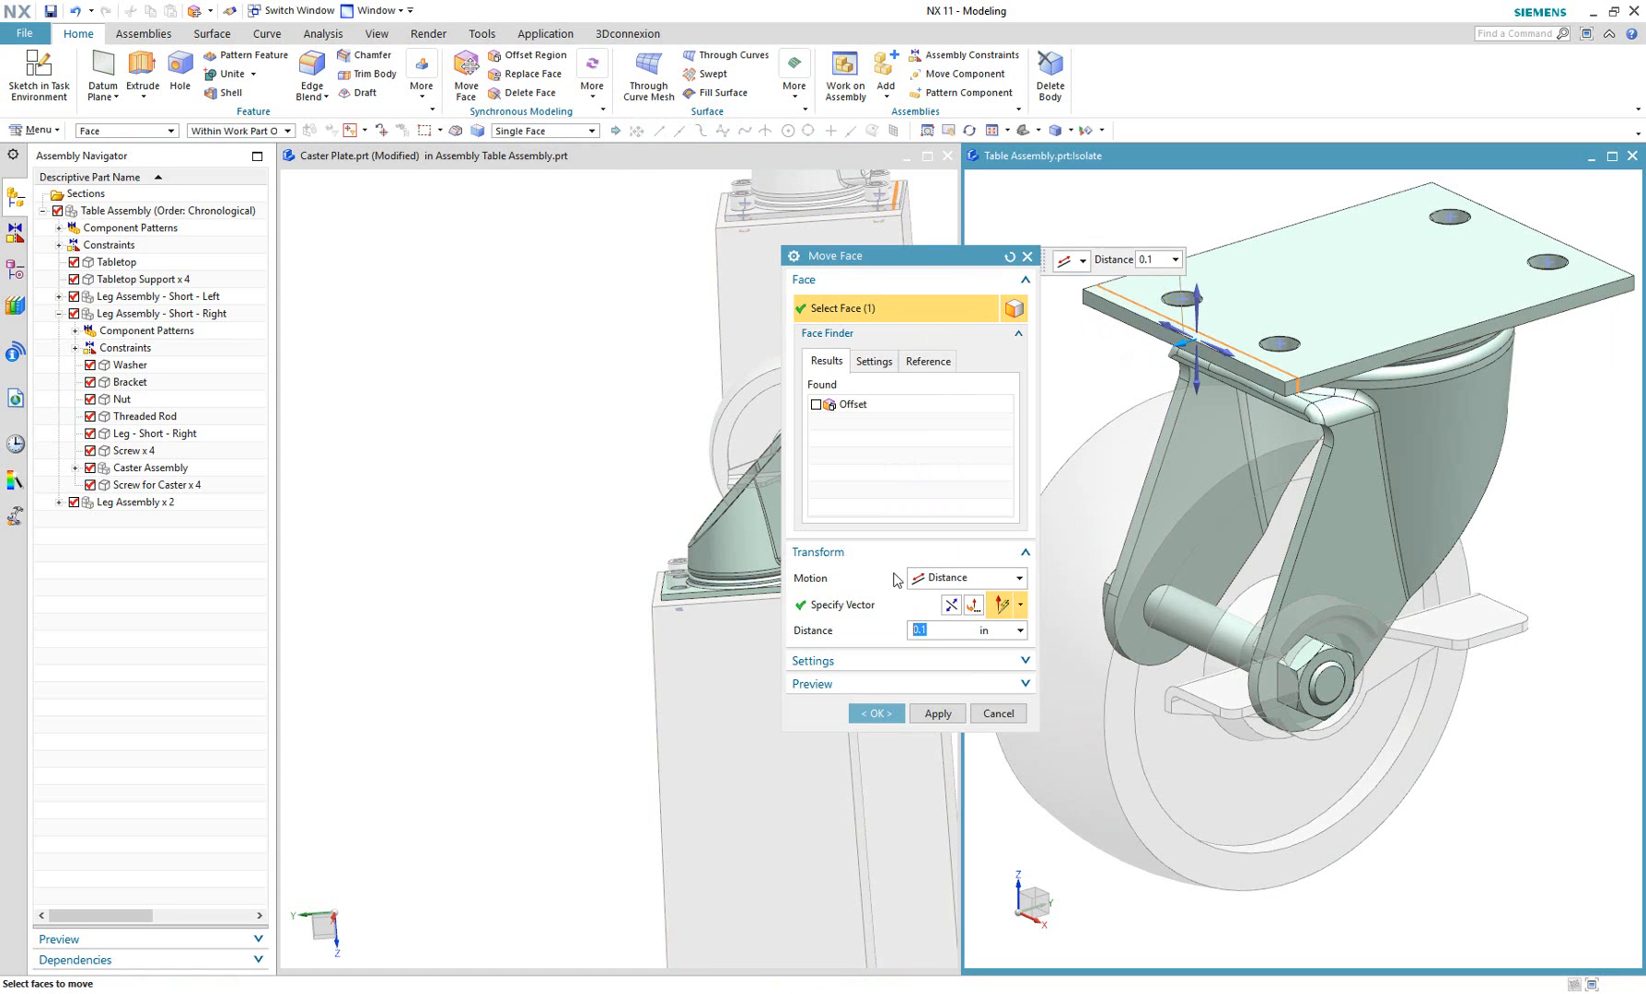
{"action": "left_click", "coordinate": [876, 714]}
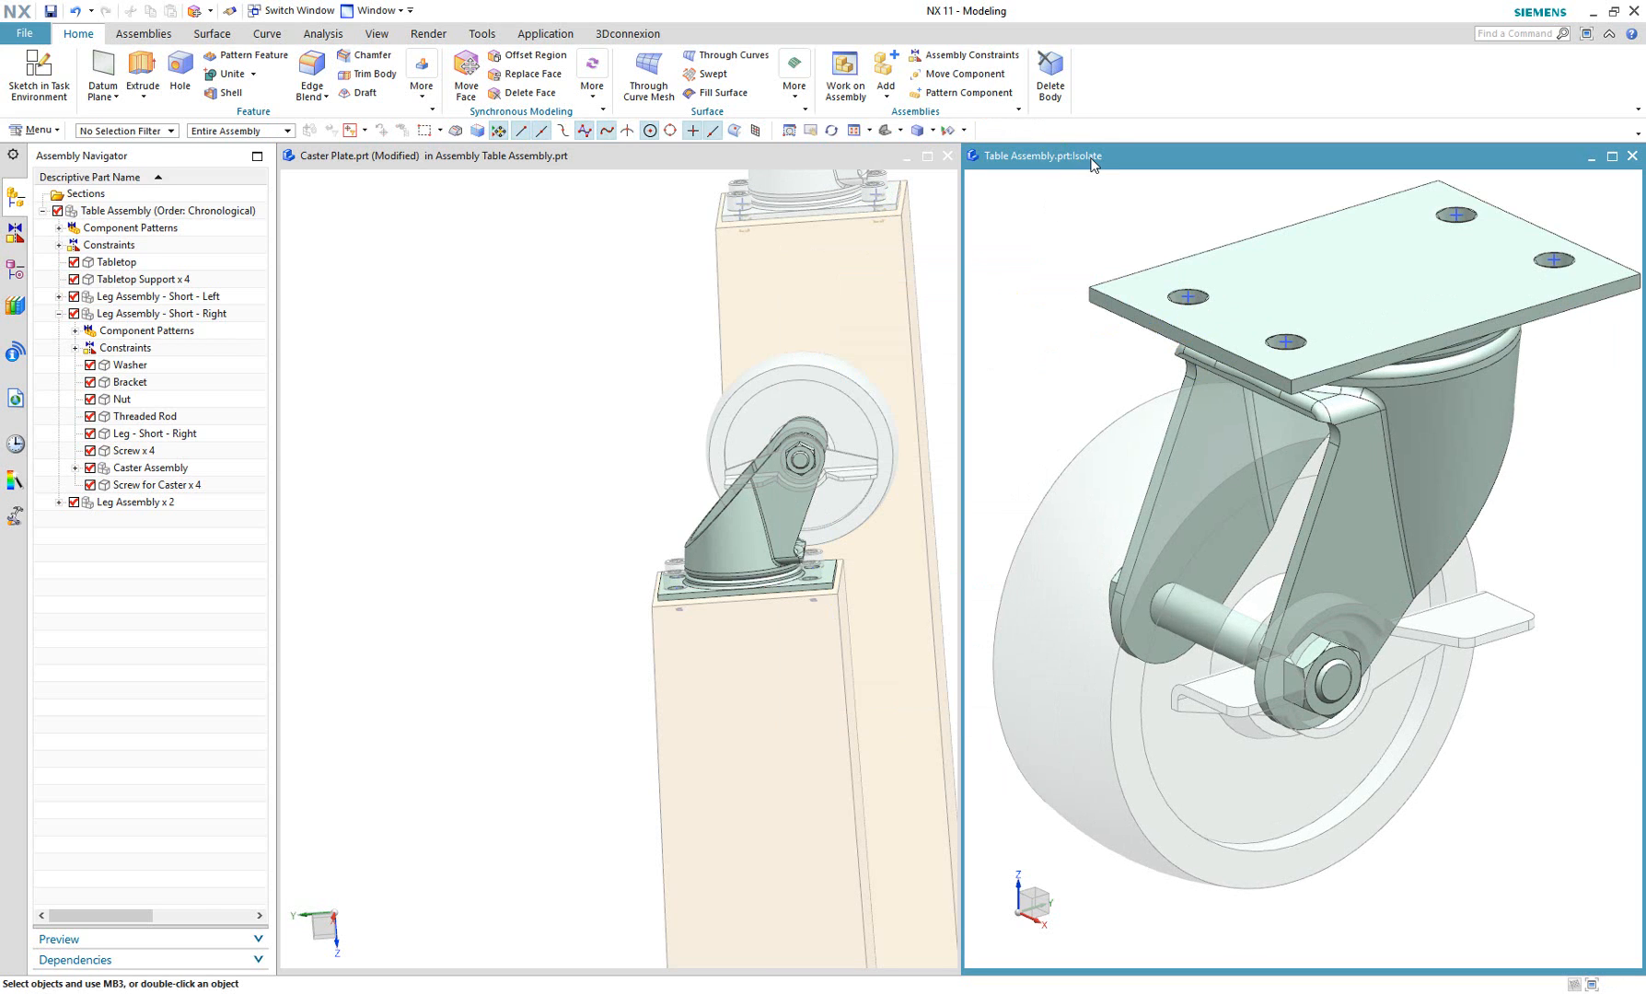
{"action": "middle_click_drag", "start_coordinate": [596, 600], "coordinate": [457, 544], "text": "shift"}
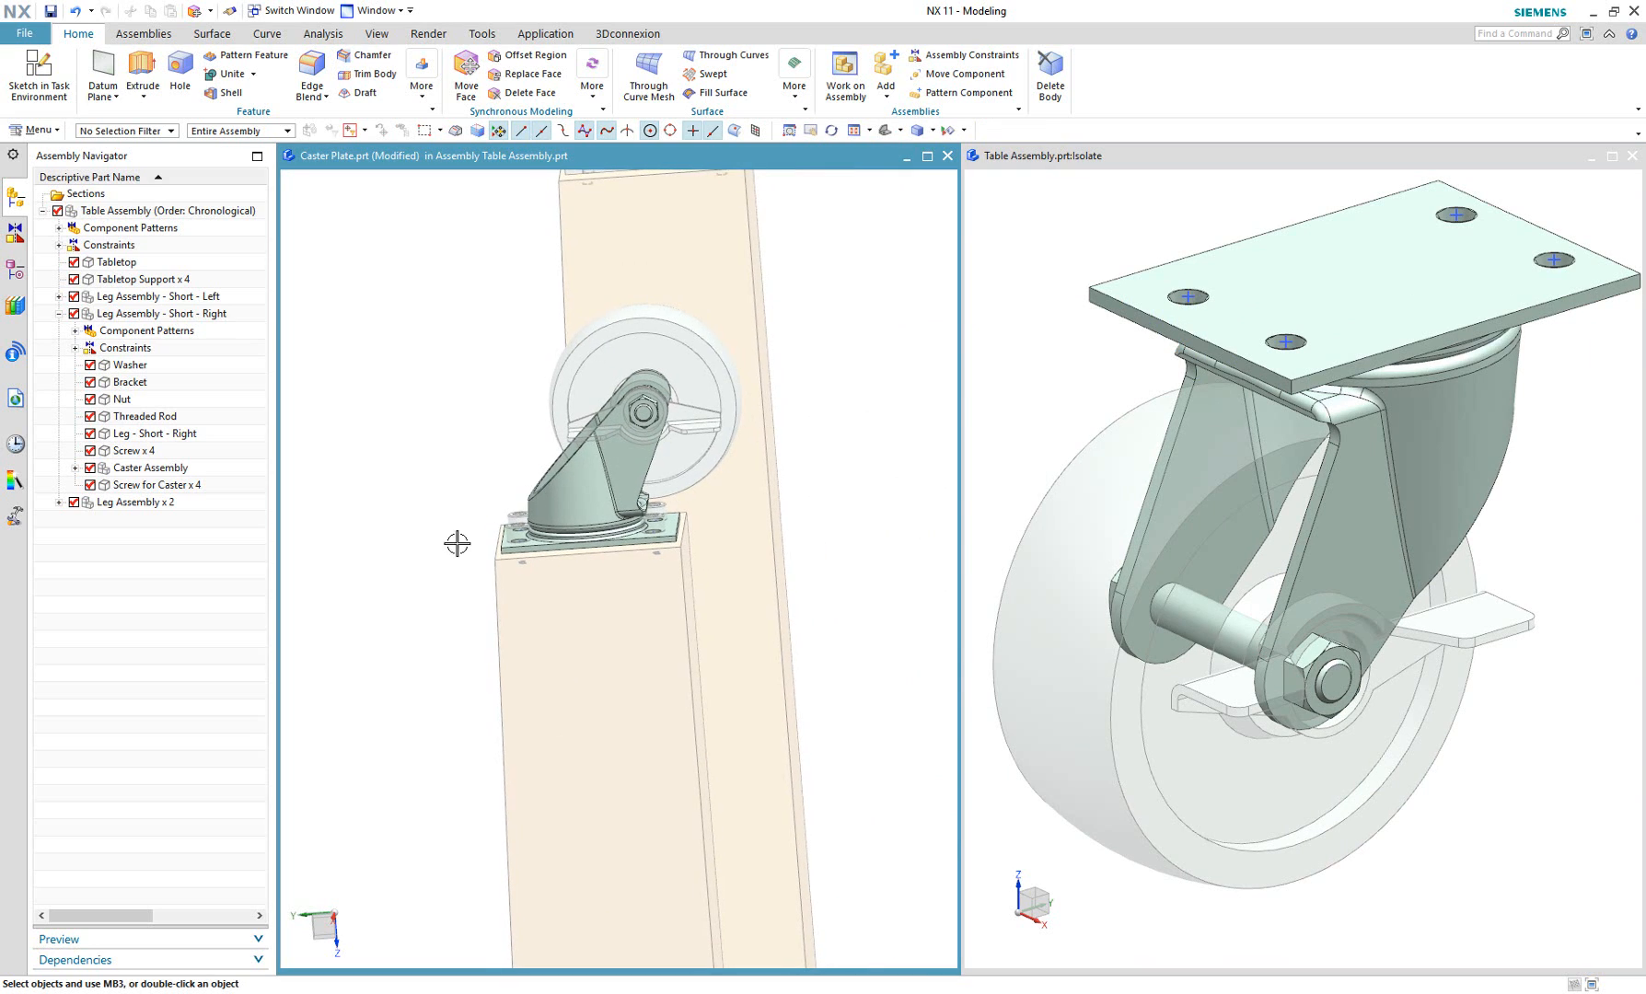
{"action": "left_click", "coordinate": [1087, 222]}
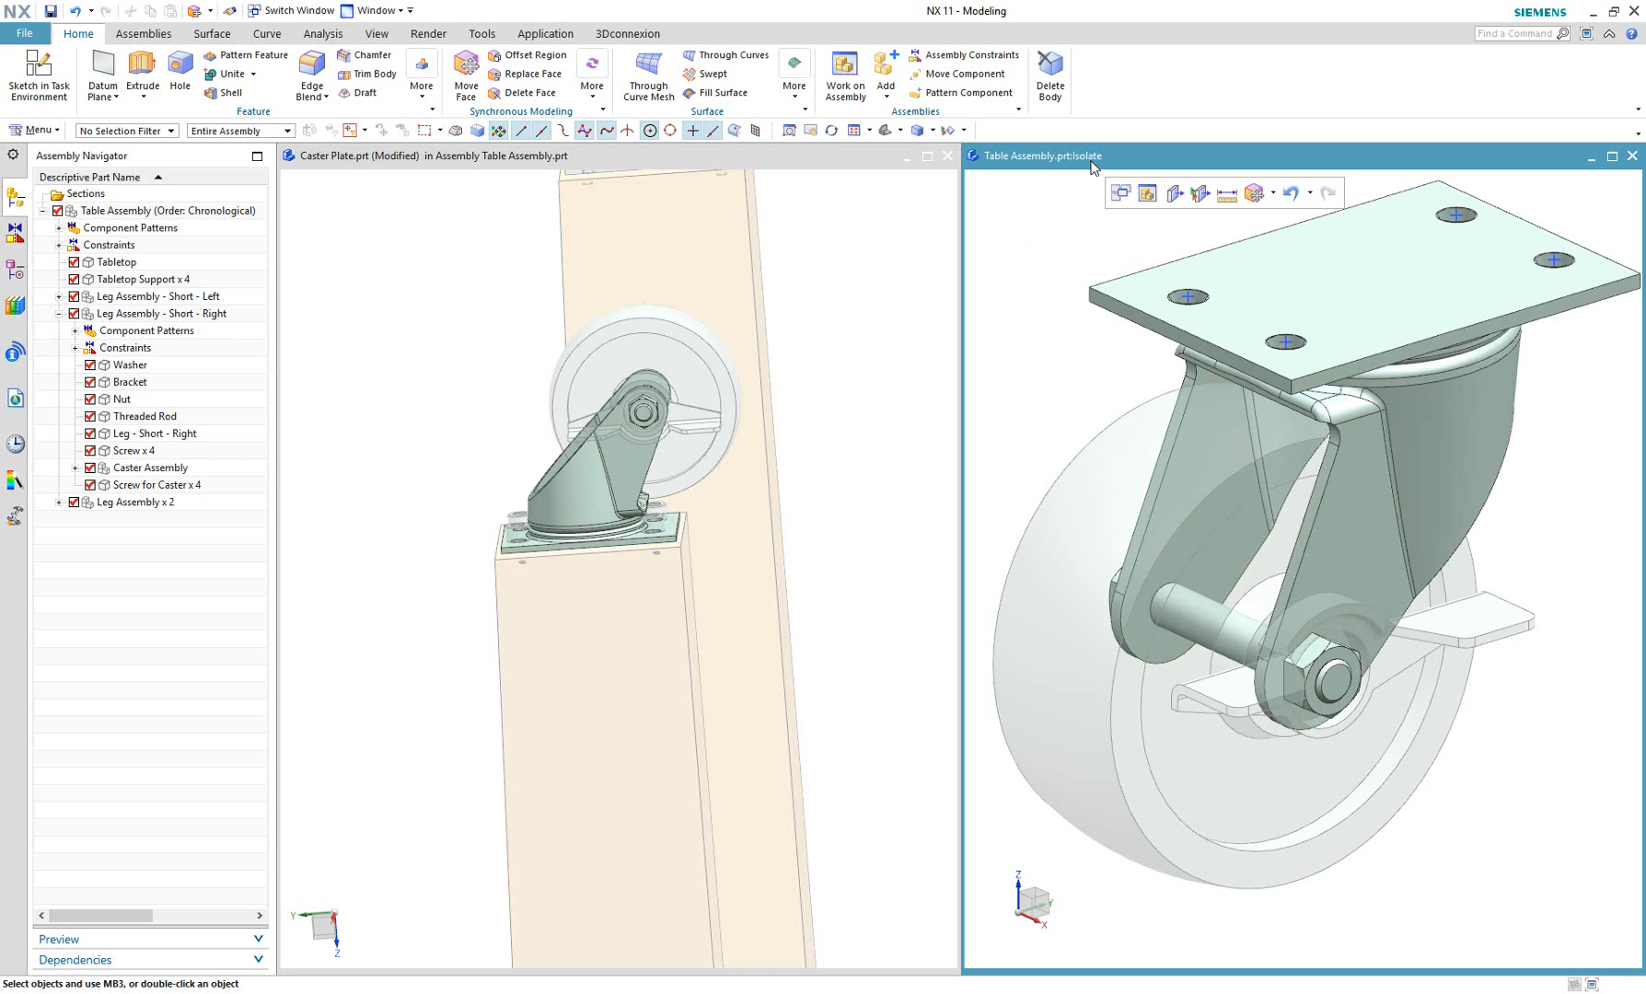
{"action": "left_click", "coordinate": [41, 92]}
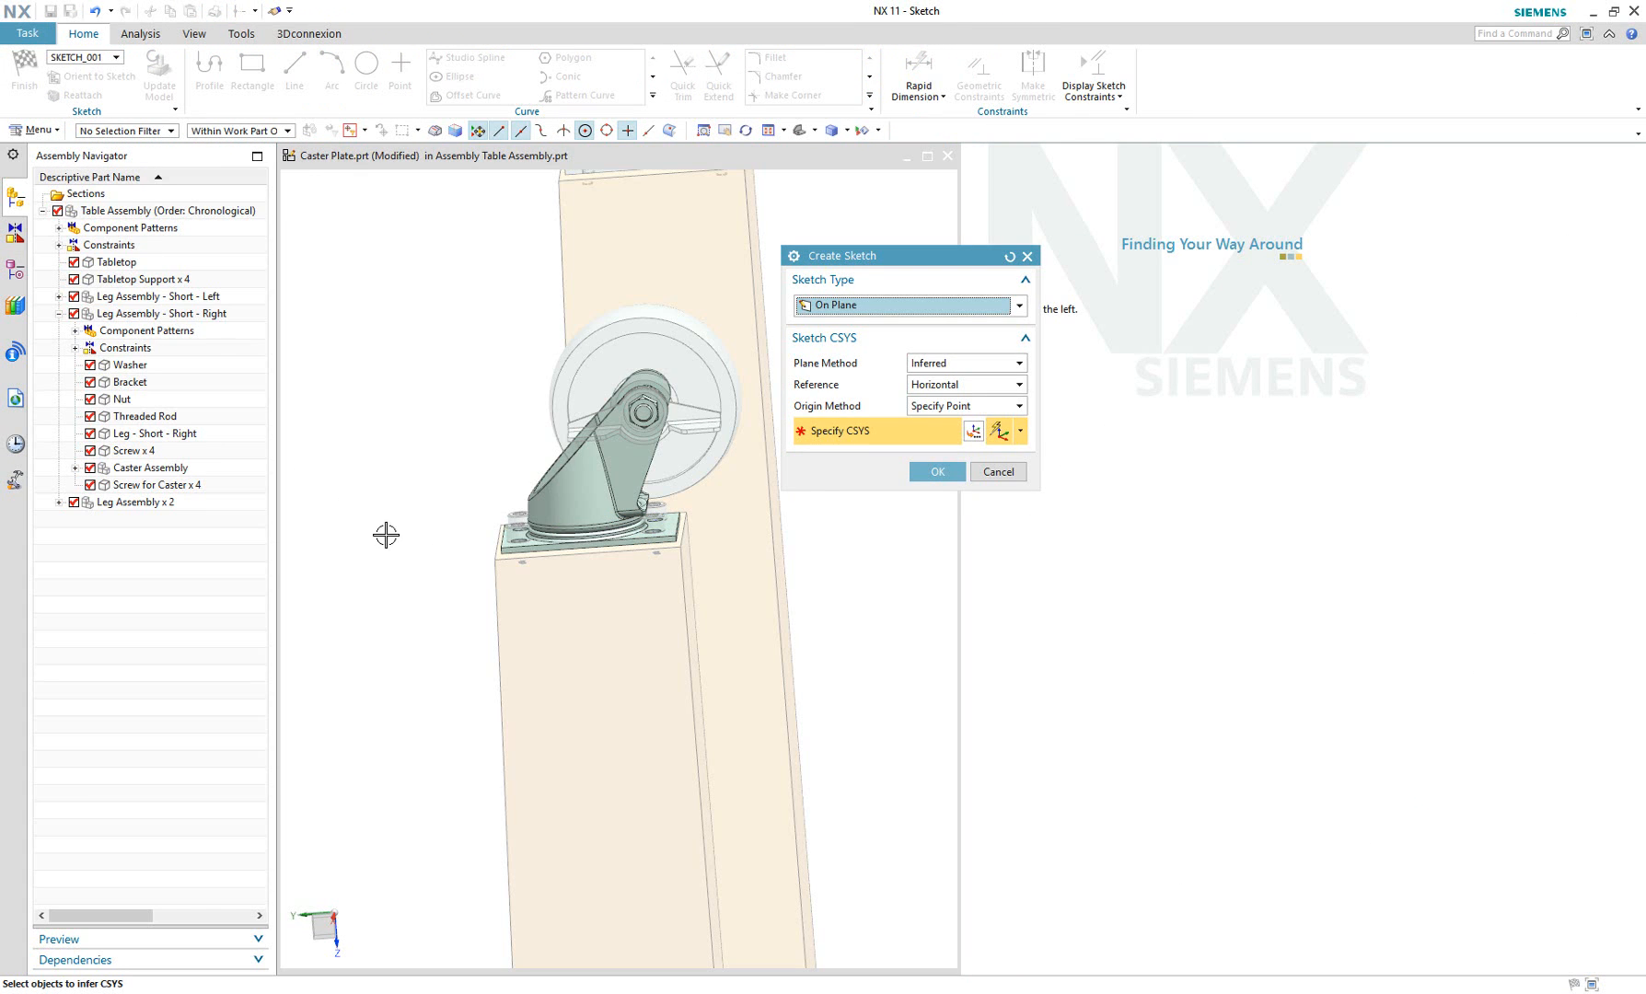
{"action": "left_click", "coordinate": [999, 472]}
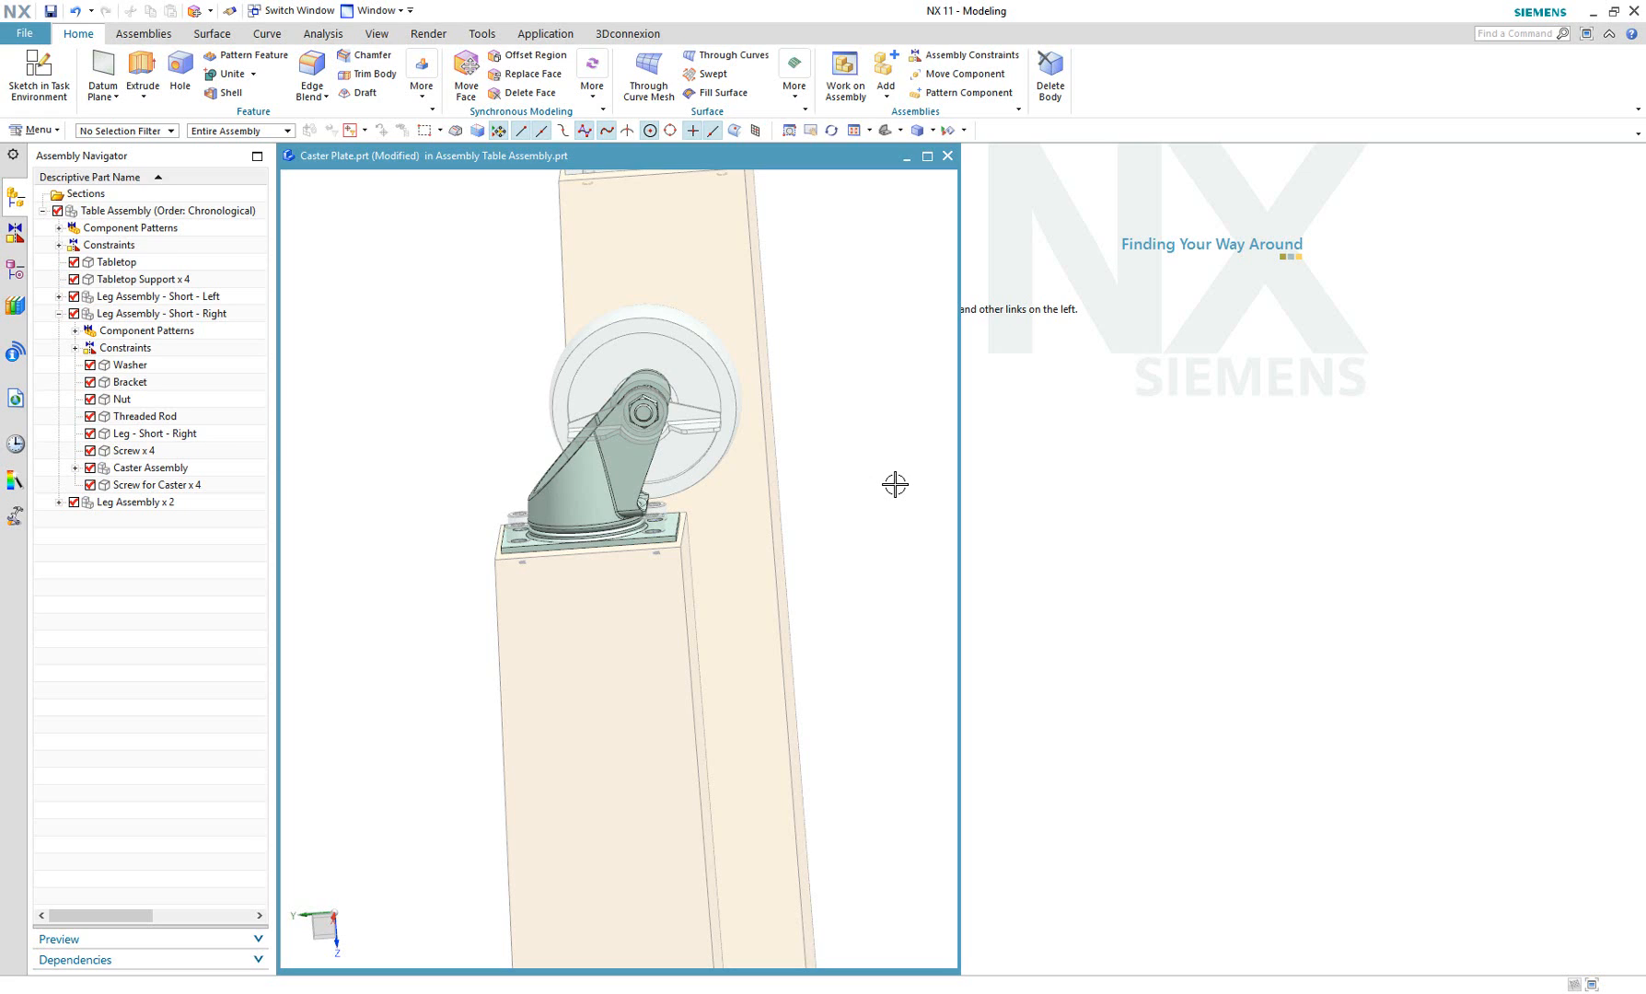
Isolate the Caster Assembly in a new window again and dock it beside the Caster Plate view.
{"action": "right_click", "coordinate": [242, 471]}
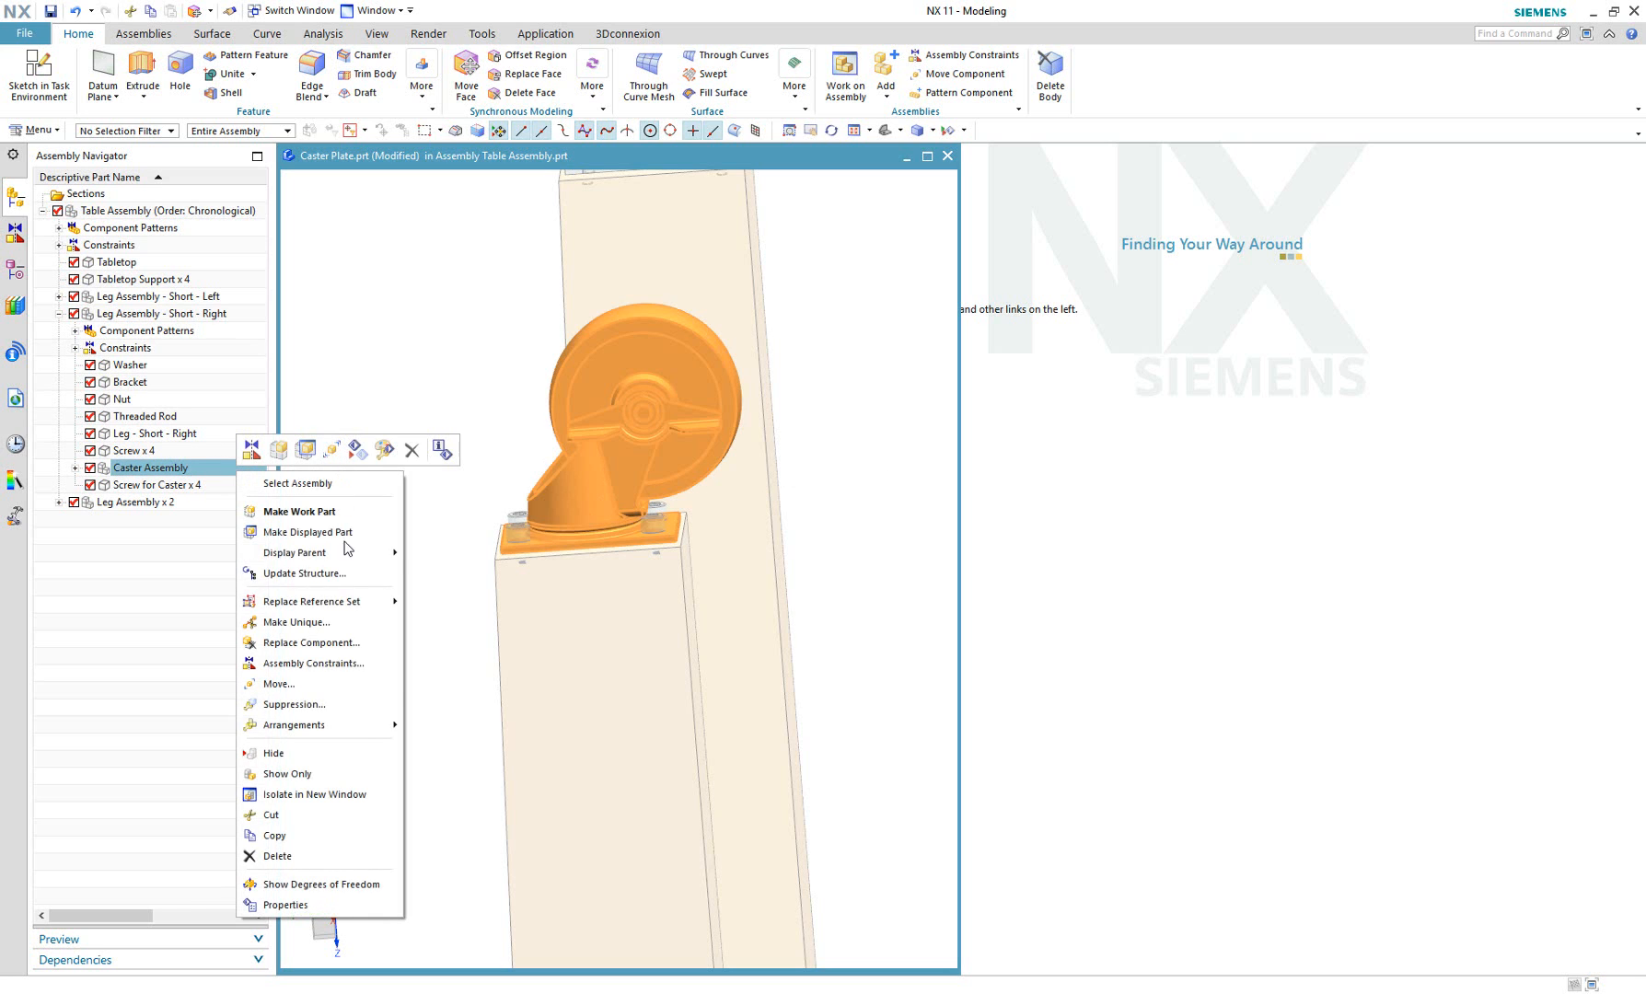
{"action": "left_click", "coordinate": [350, 796]}
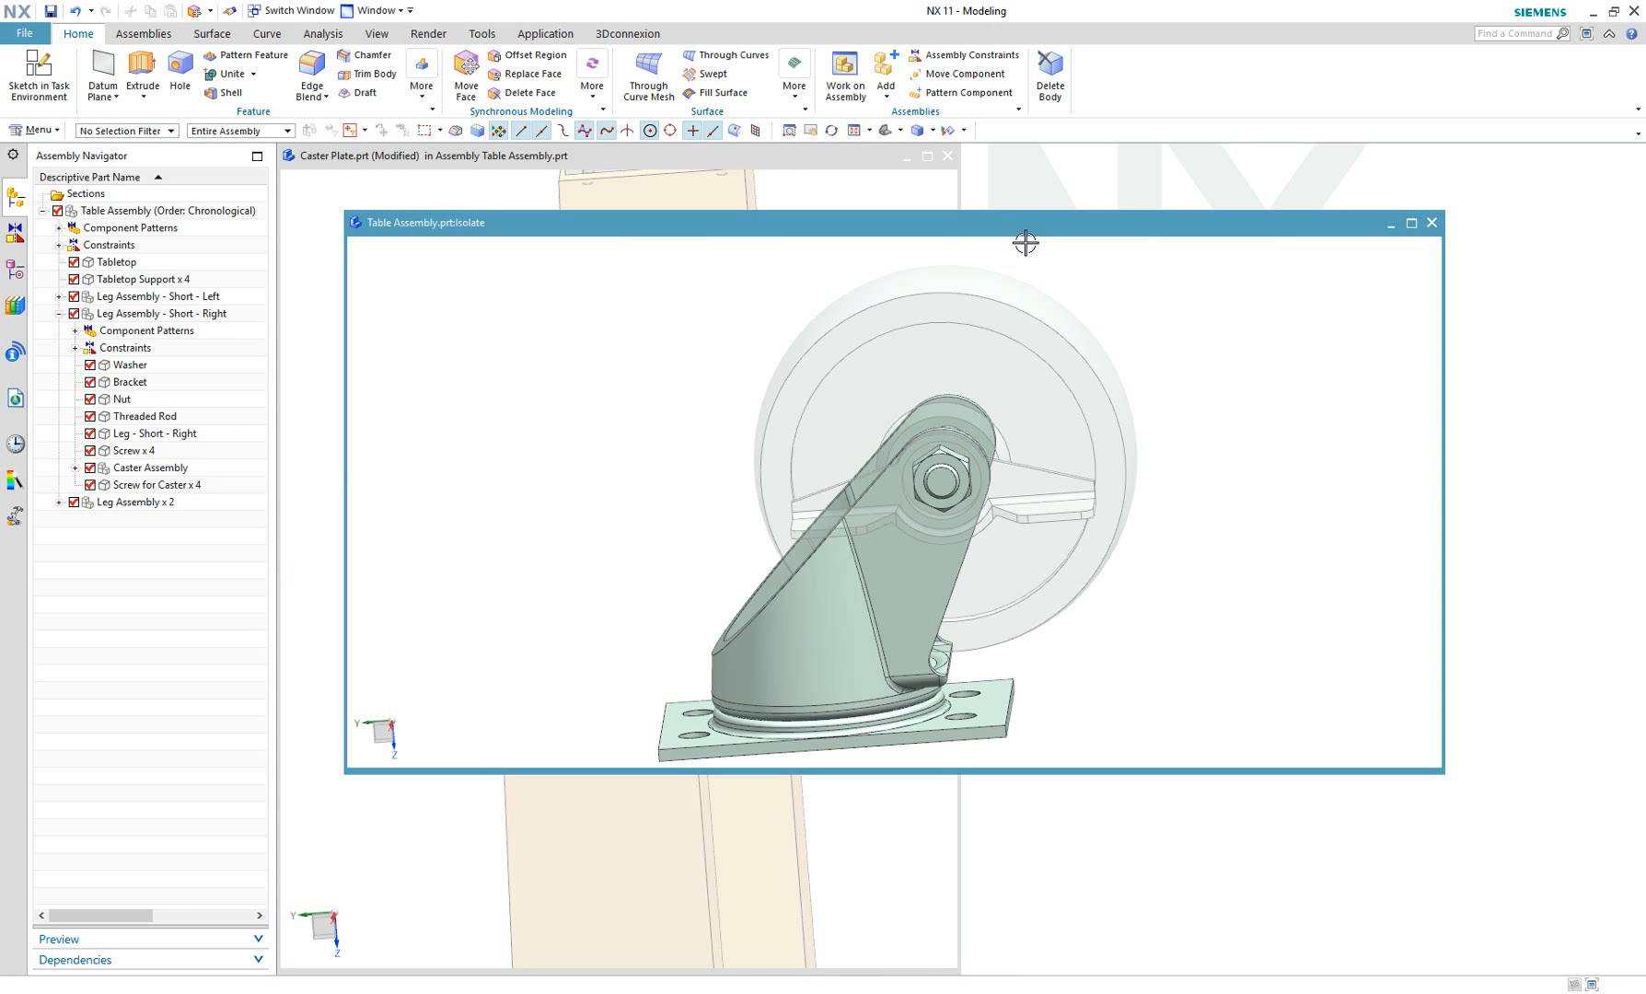
{"action": "left_click_drag", "start_coordinate": [1012, 222], "coordinate": [1641, 276]}
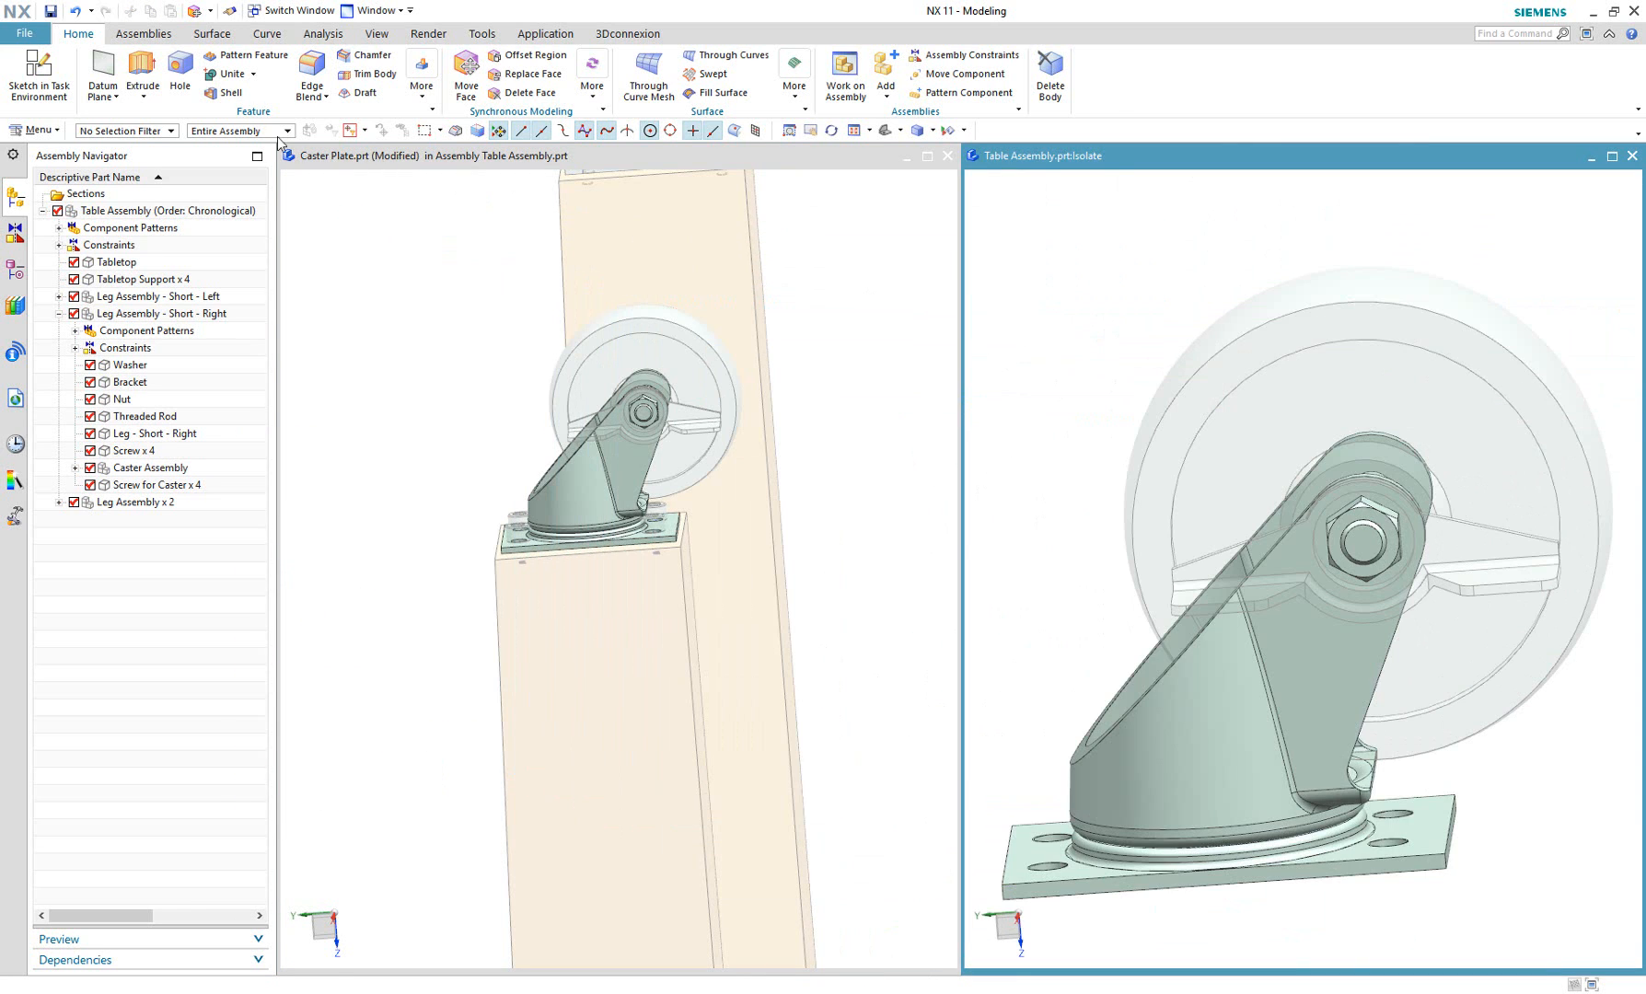
{"action": "left_click", "coordinate": [180, 73]}
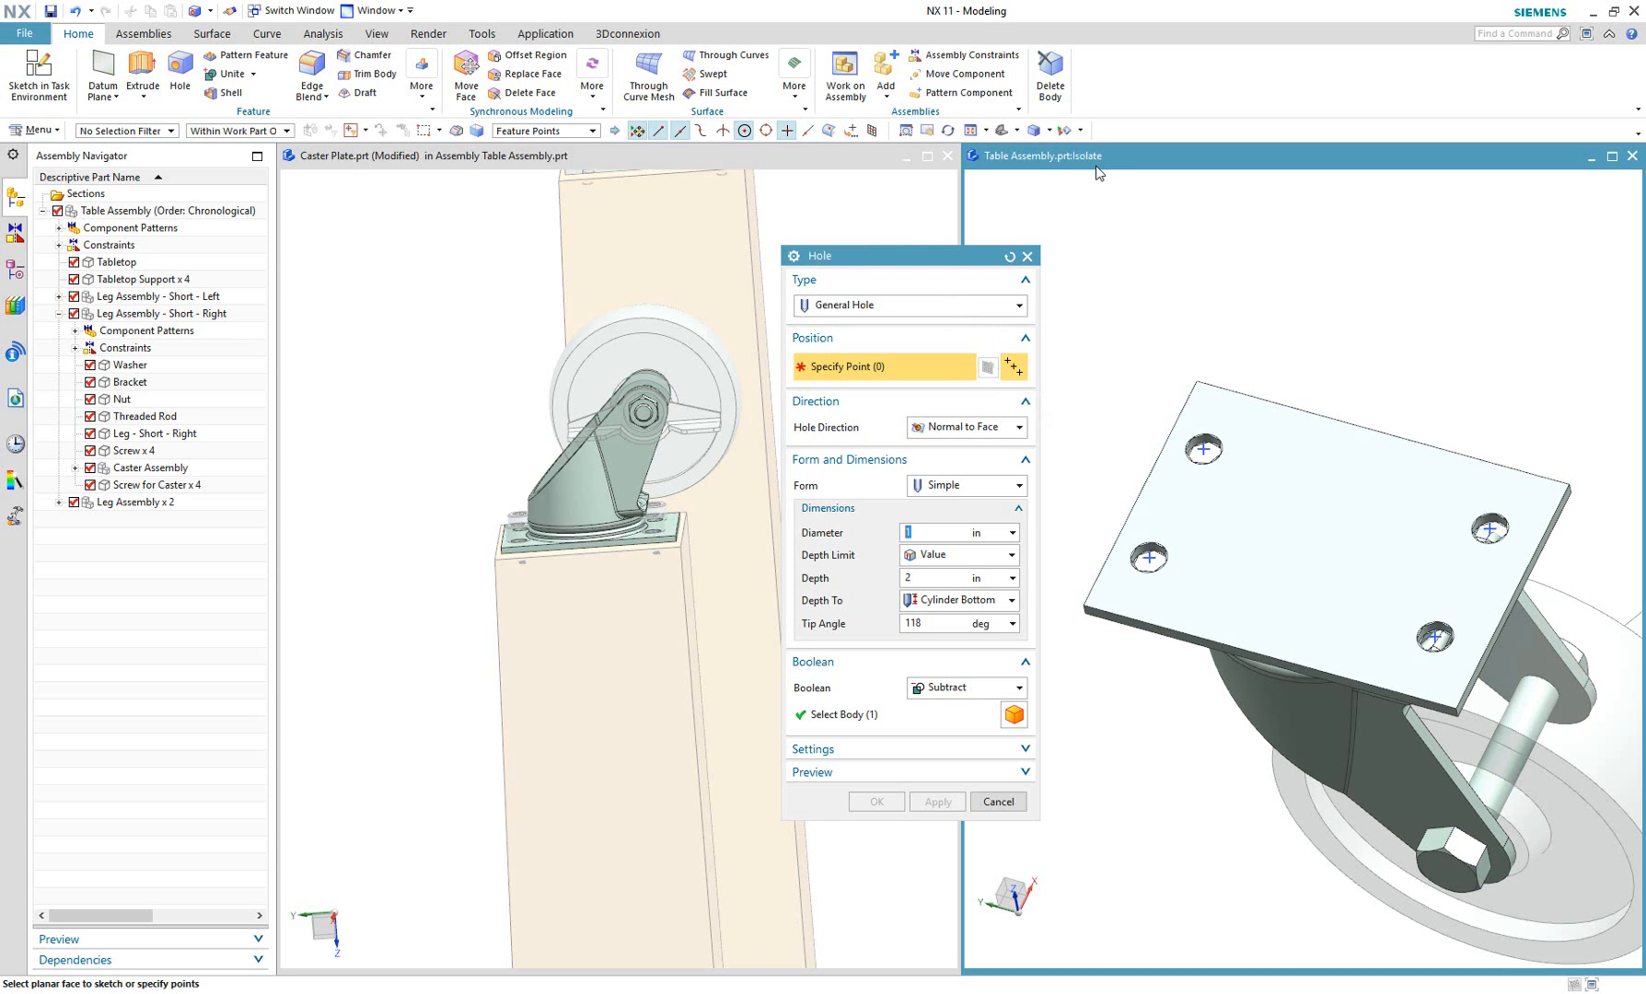
{"action": "left_click", "coordinate": [1333, 506]}
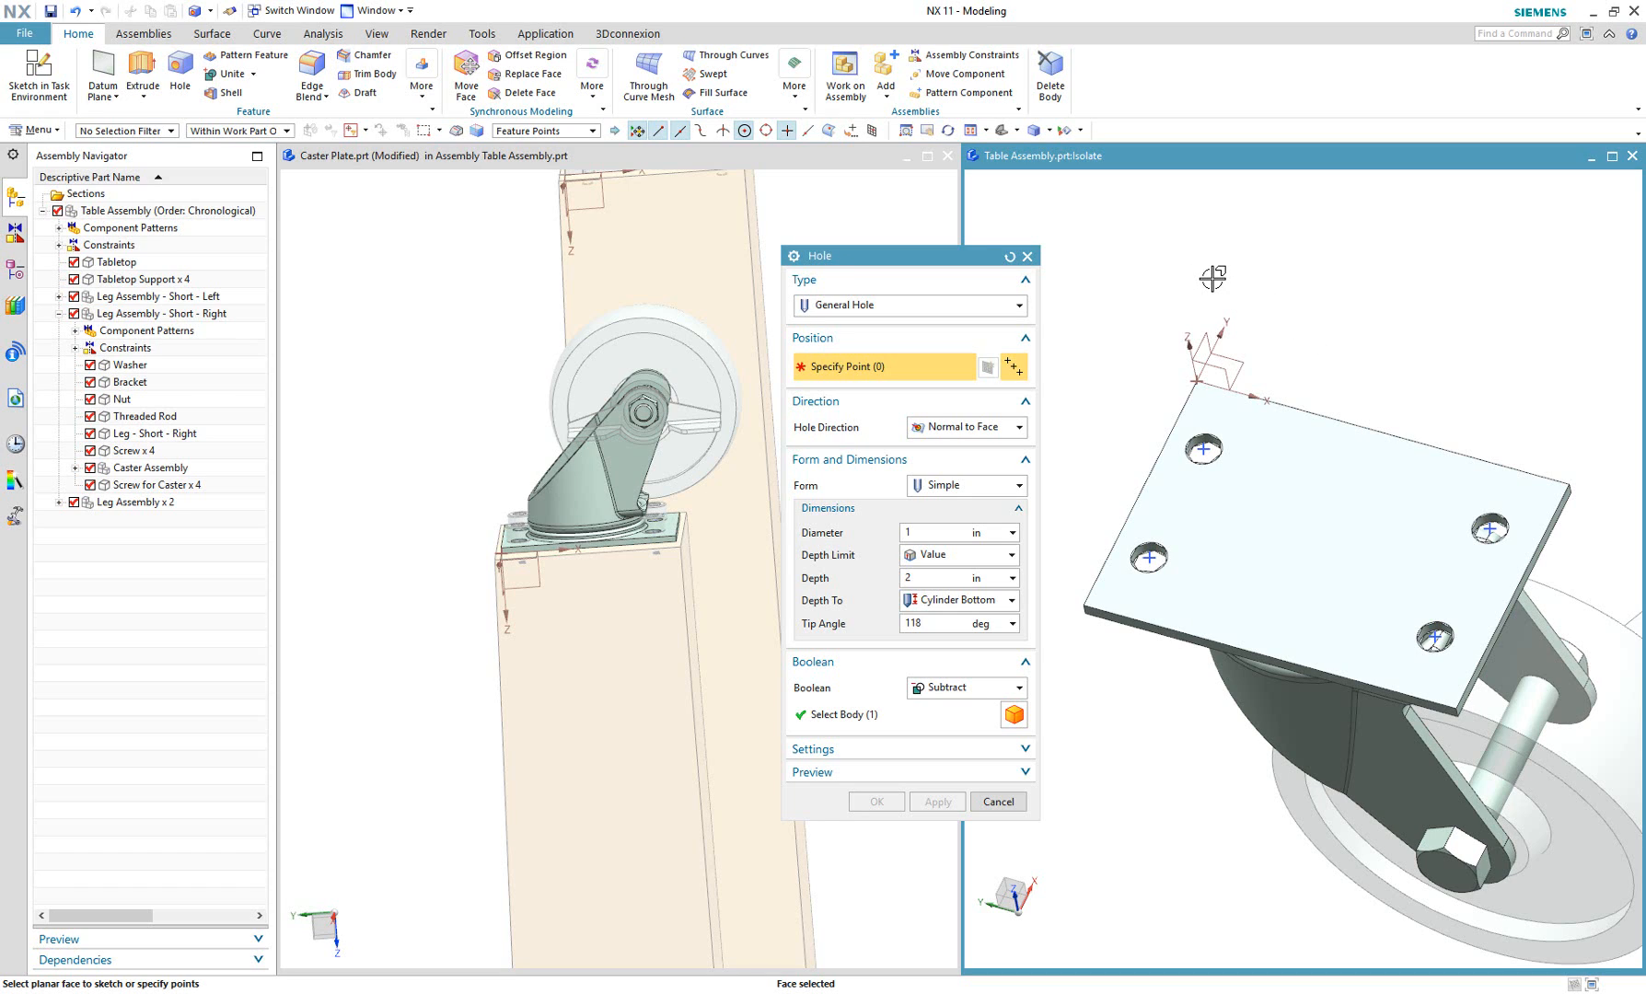
{"action": "left_click", "coordinate": [1028, 256]}
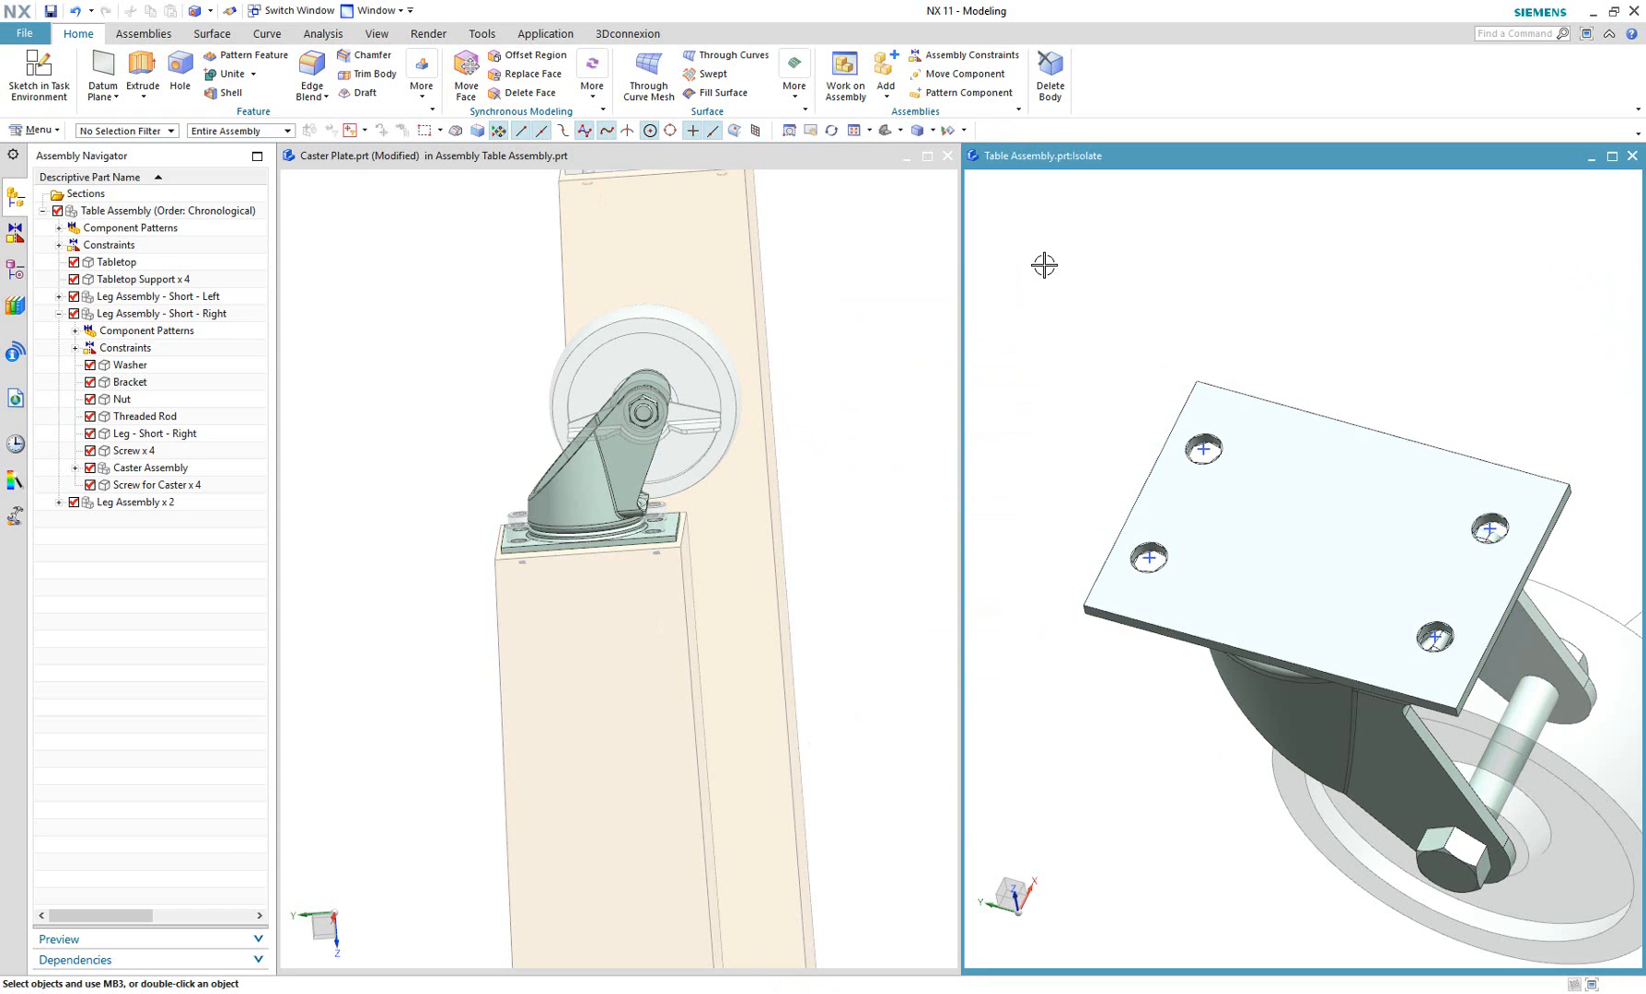
Orient the isolated view square to the flat mounting face of the caster plate.
{"action": "middle_click_drag", "start_coordinate": [1483, 343], "coordinate": [1286, 331]}
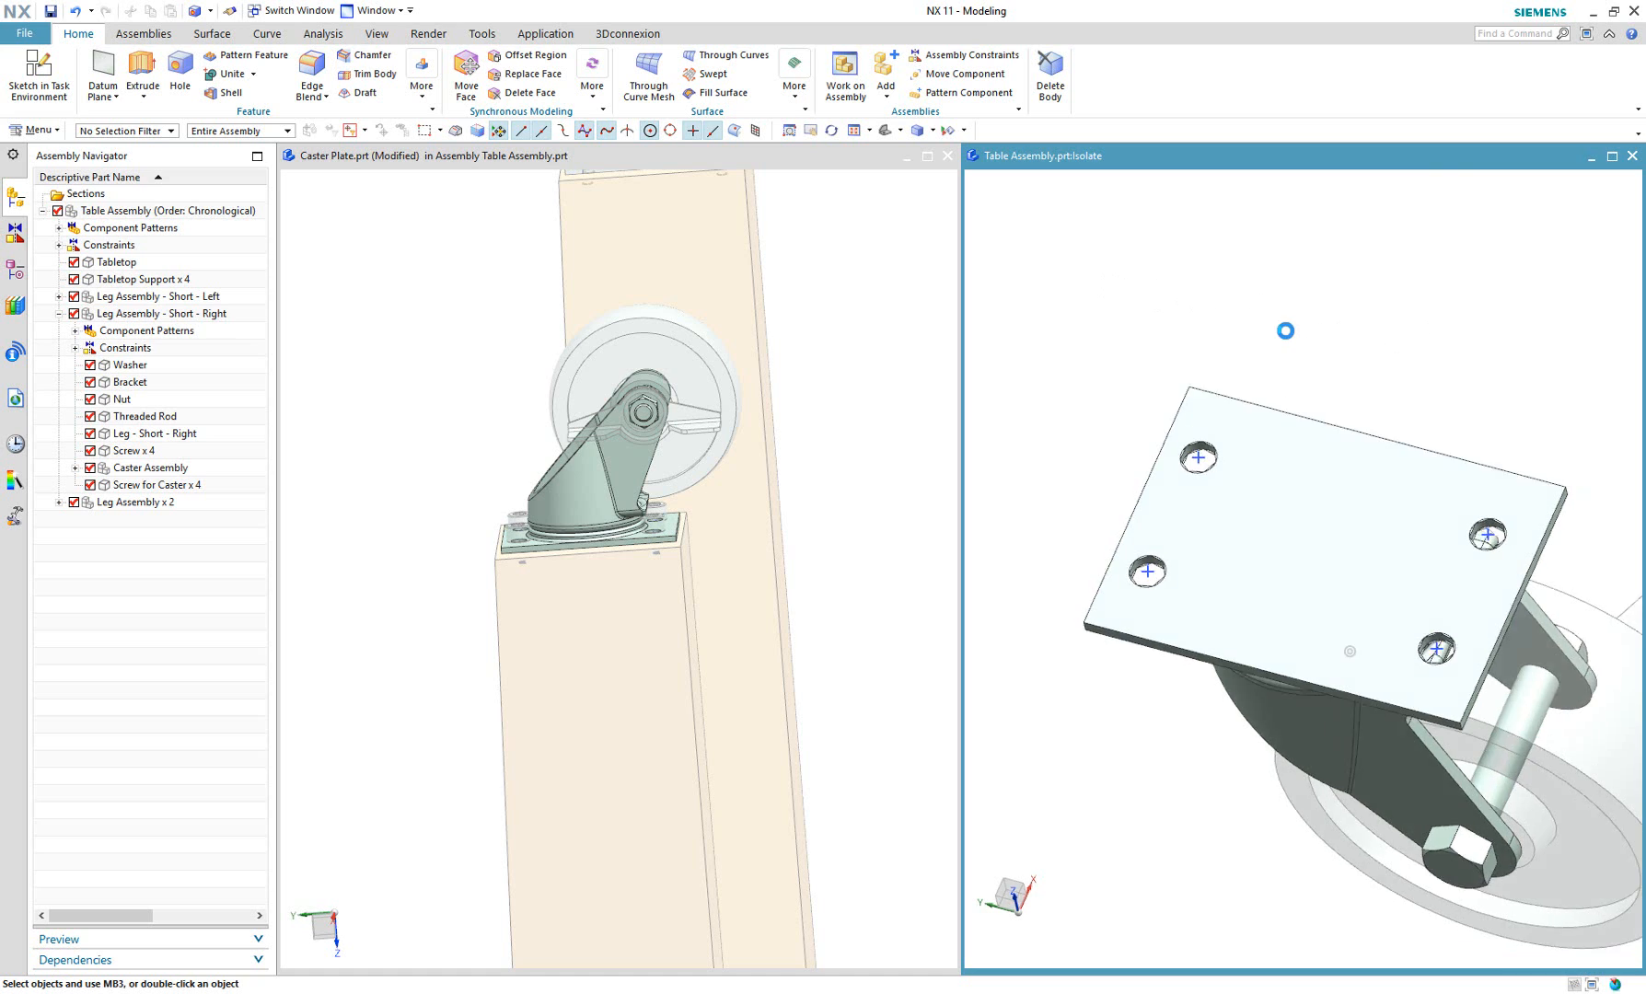
{"action": "key", "text": "F8"}
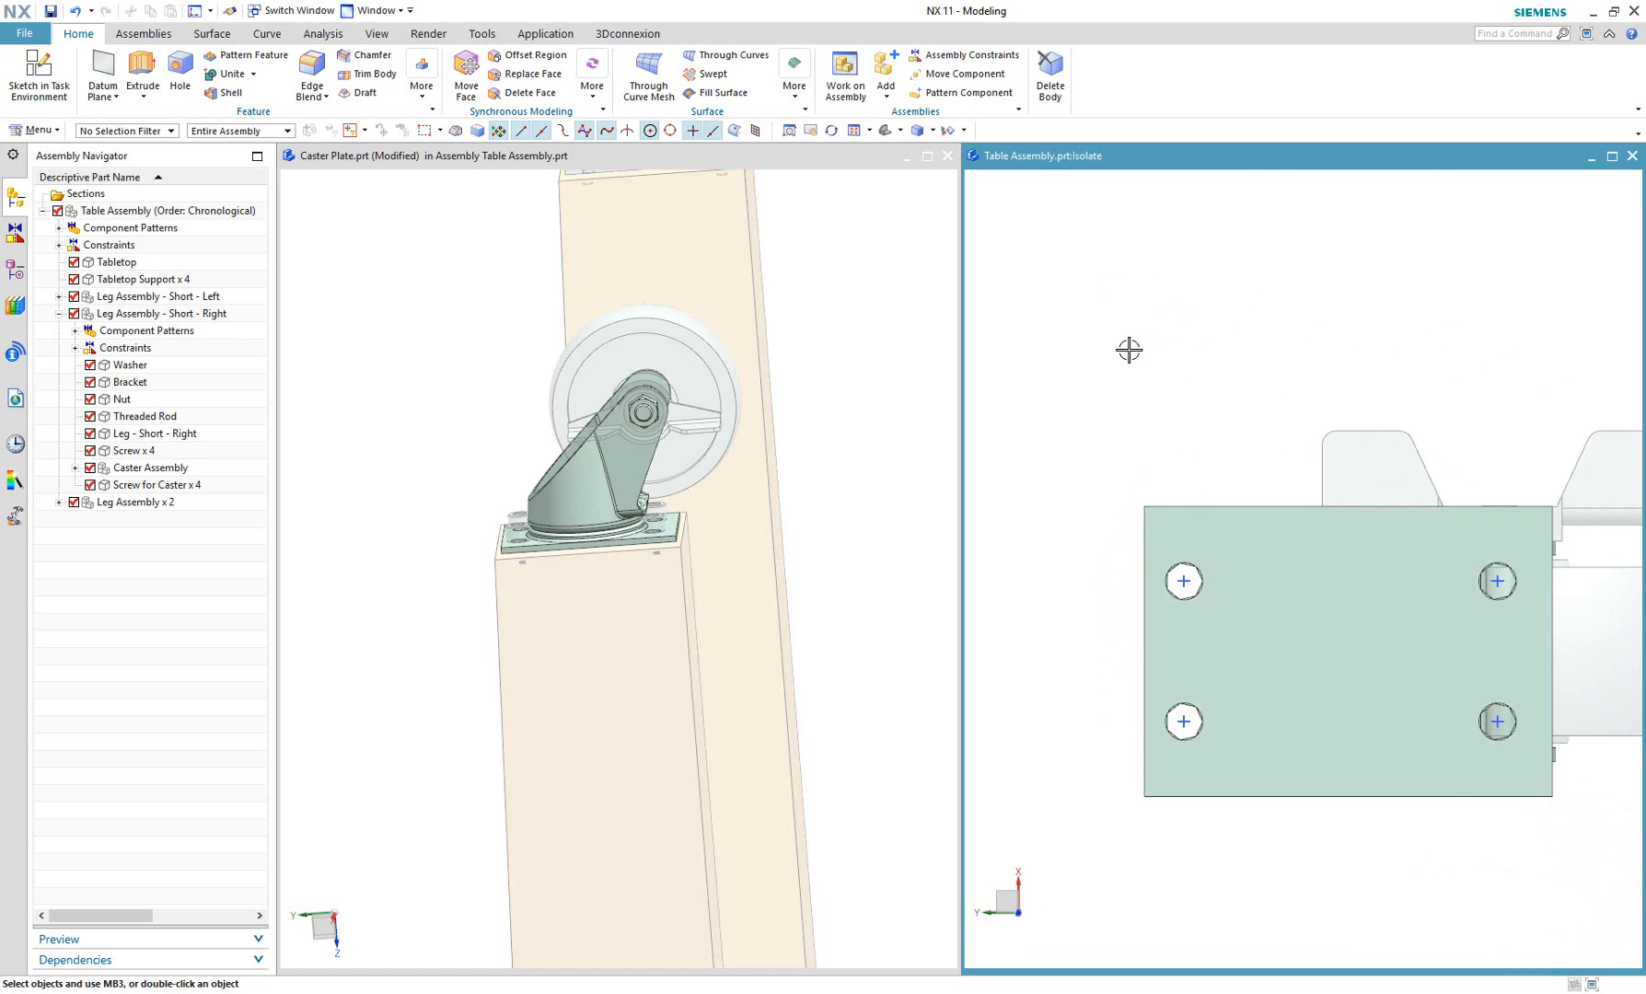